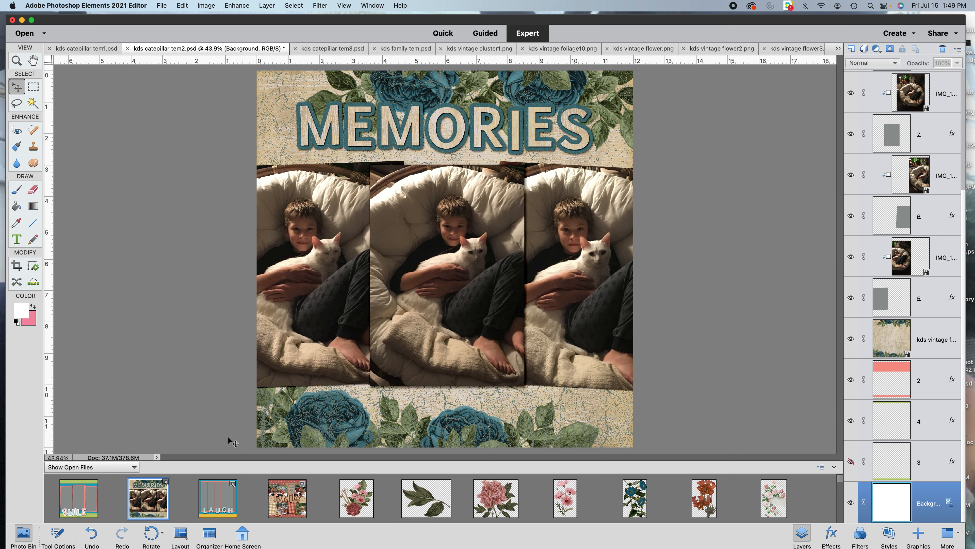
# Step: View the kds family tem.psd layout and return to the LAUGH template kds catepillar tem3.psd
pyautogui.click(218, 500)
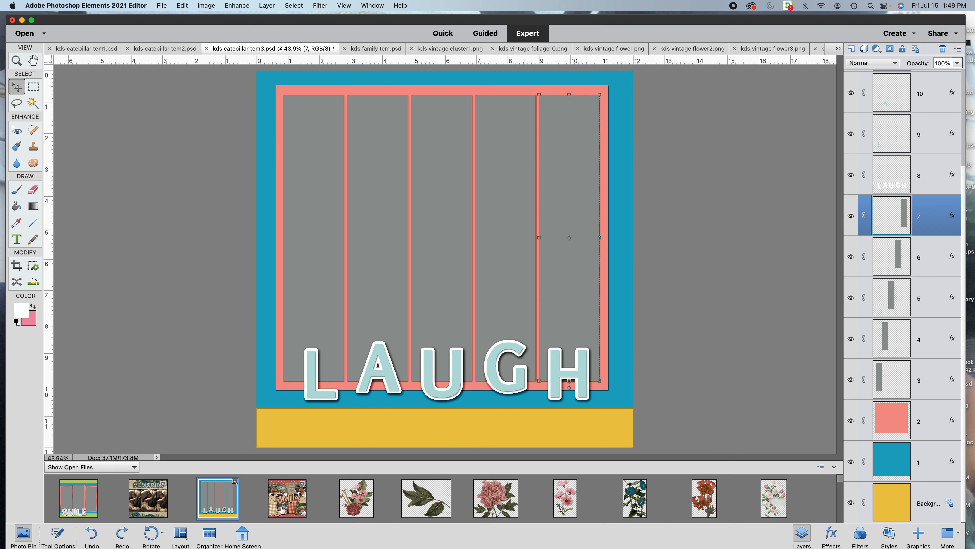
pyautogui.click(282, 510)
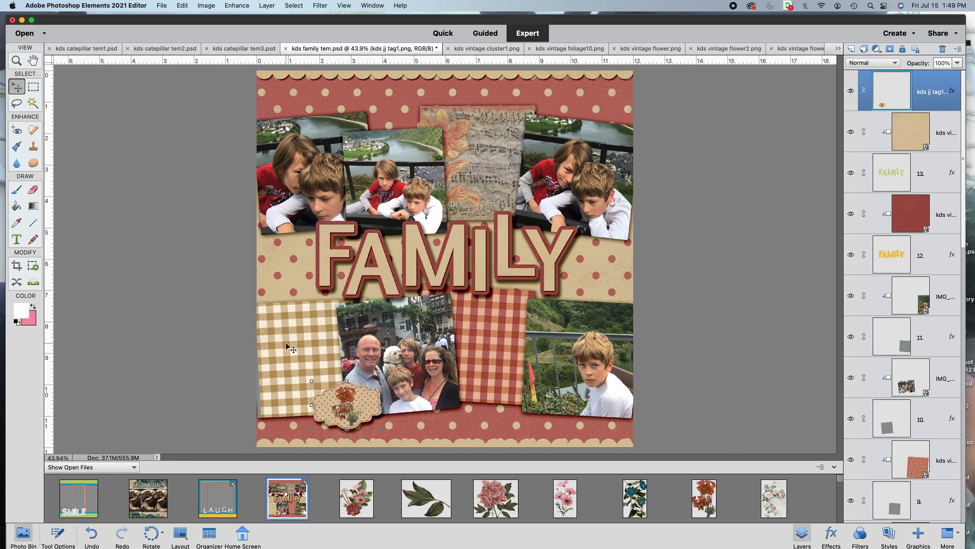
pyautogui.doubleClick(222, 502)
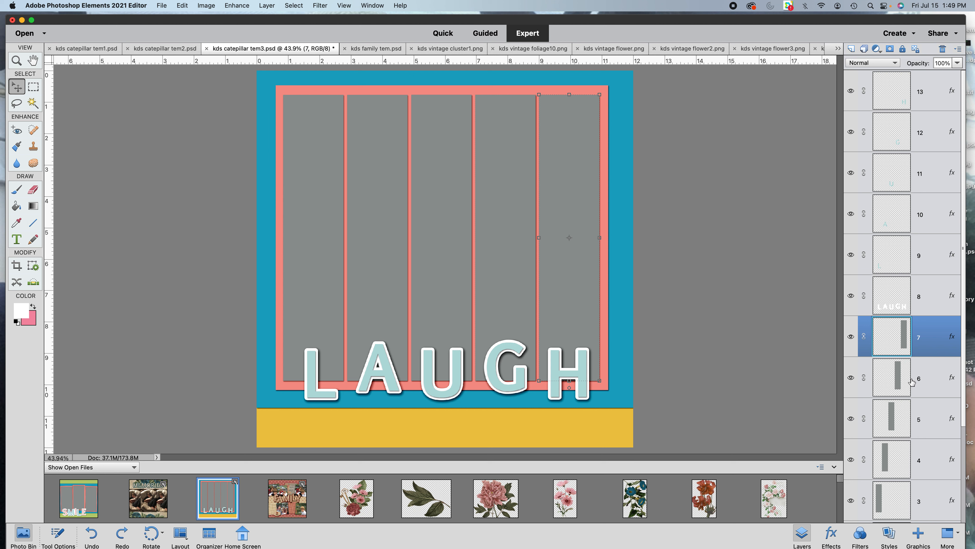
# Step: Clear the layer styles of the five gray strip layers 3 to 7 and merge them into one layer
pyautogui.scroll(-3, 912, 382)
pyautogui.scroll(3, 908, 422)
pyautogui.scroll(-3, 931, 432)
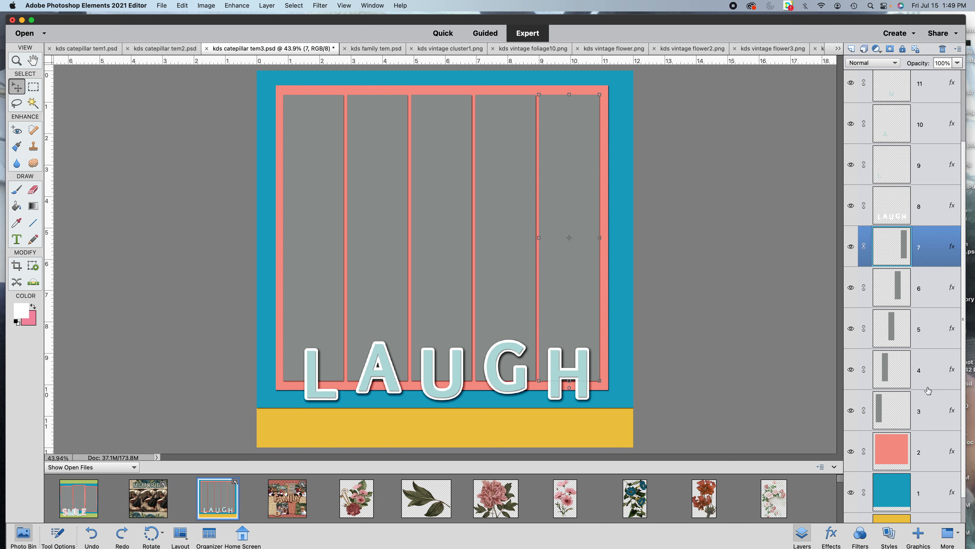
pyautogui.keyDown('super'); pyautogui.click(928, 293); pyautogui.keyUp('super')
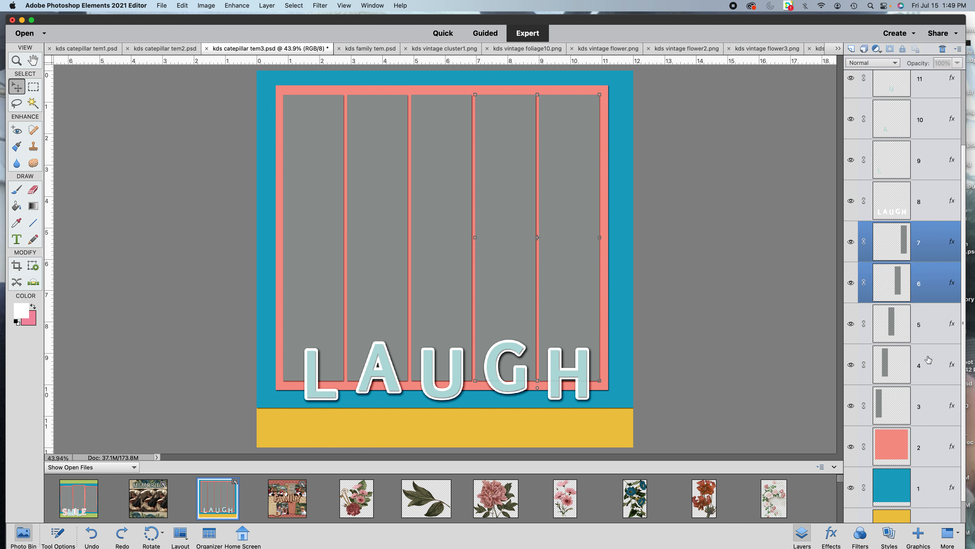
pyautogui.keyDown('super'); pyautogui.click(925, 327); pyautogui.keyUp('super')
pyautogui.keyDown('super'); pyautogui.click(927, 363); pyautogui.keyUp('super')
pyautogui.keyDown('super'); pyautogui.click(926, 408); pyautogui.keyUp('super')
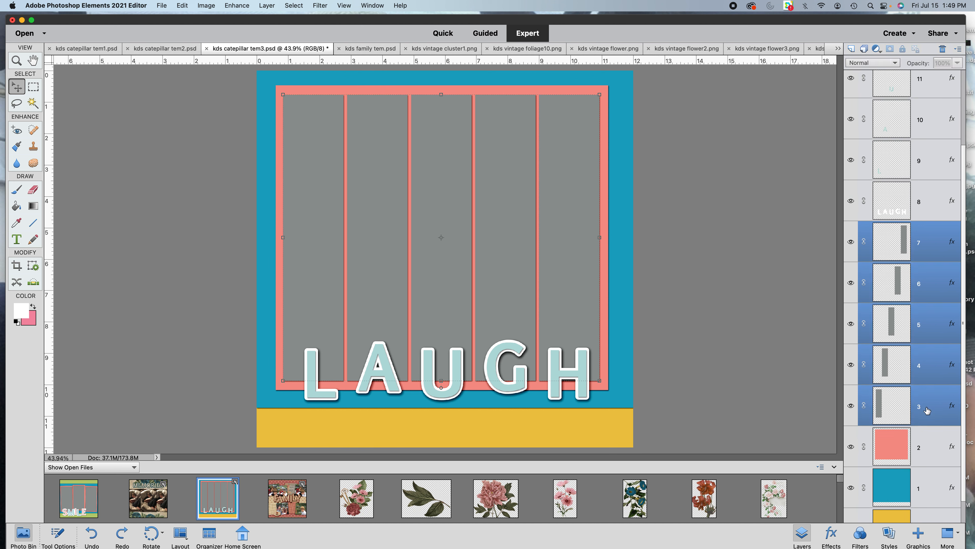
pyautogui.rightClick(926, 408)
pyautogui.click(906, 412)
pyautogui.rightClick(939, 368)
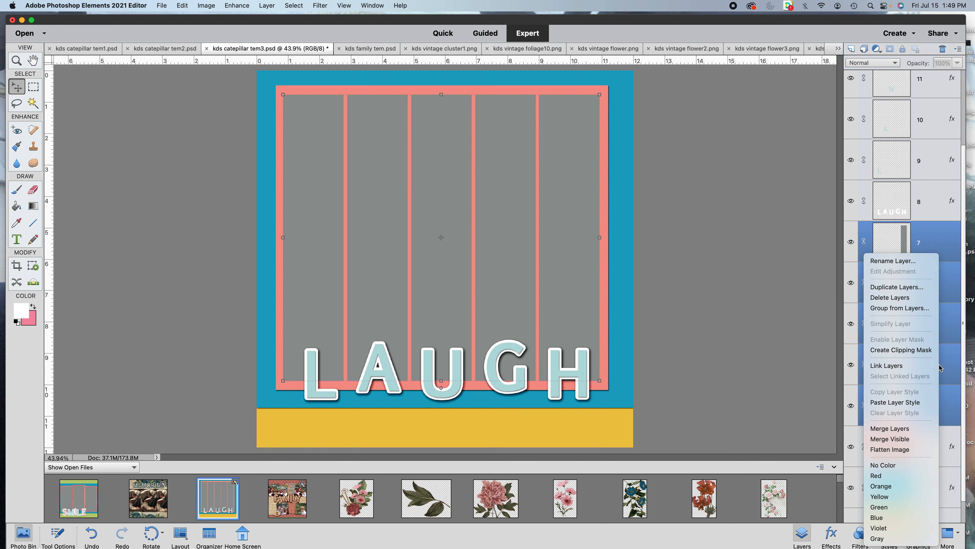
pyautogui.click(903, 428)
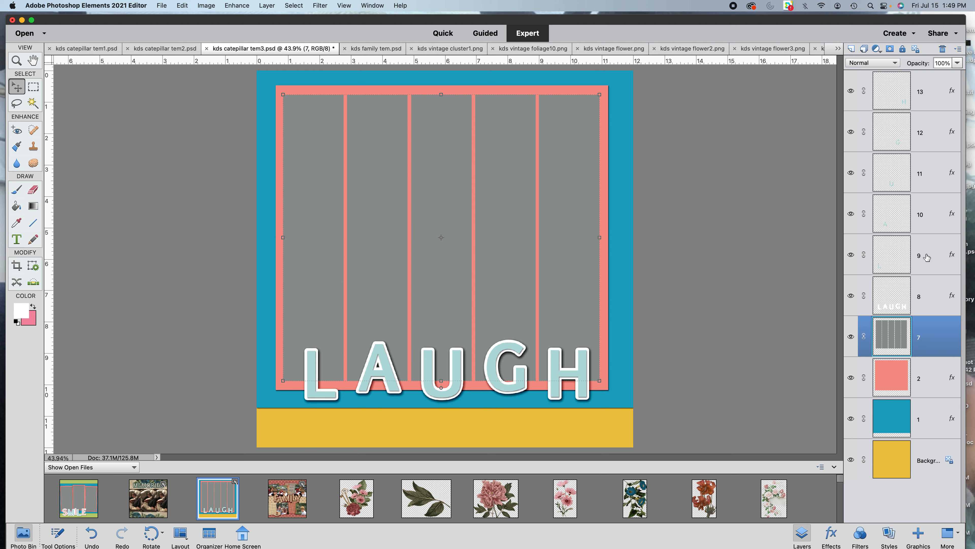
# Step: Clear the layer styles of the LAUGH letter layers 9 to 13 and merge them into one layer
pyautogui.click(926, 240)
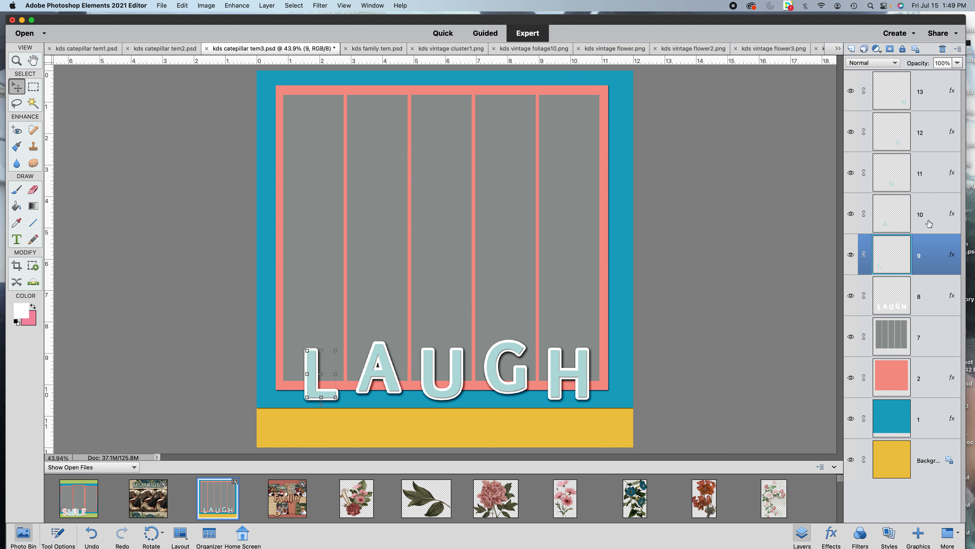
pyautogui.keyDown('shift'); pyautogui.click(930, 224); pyautogui.keyUp('shift')
pyautogui.keyDown('shift'); pyautogui.click(932, 173); pyautogui.keyUp('shift')
pyautogui.keyDown('shift'); pyautogui.click(933, 128); pyautogui.keyUp('shift')
pyautogui.keyDown('shift'); pyautogui.click(934, 100); pyautogui.keyUp('shift')
pyautogui.rightClick(934, 102)
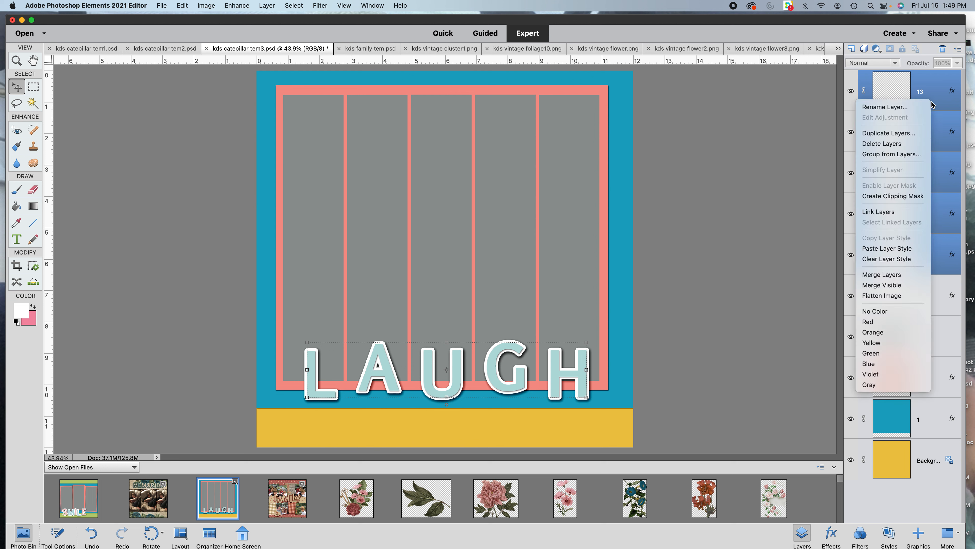
pyautogui.click(898, 259)
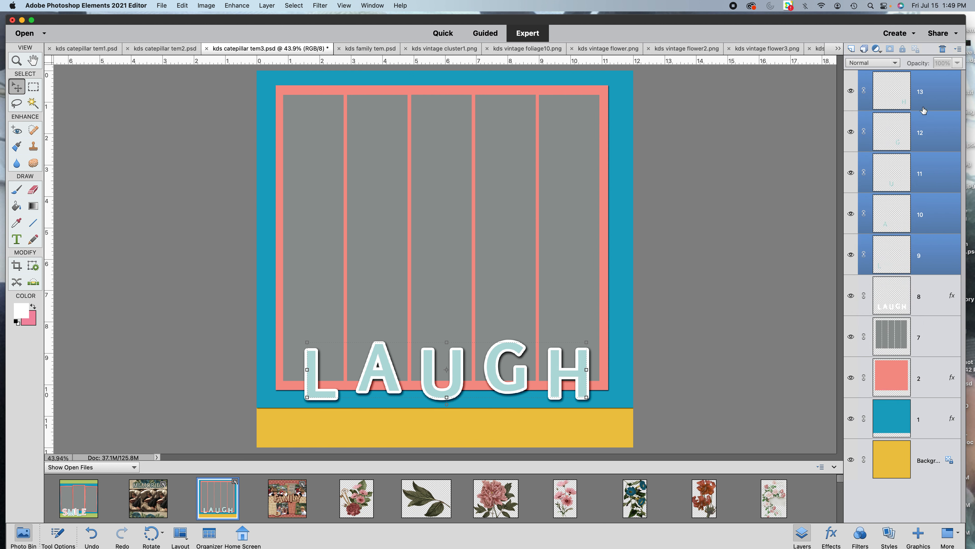
pyautogui.rightClick(928, 99)
pyautogui.click(883, 270)
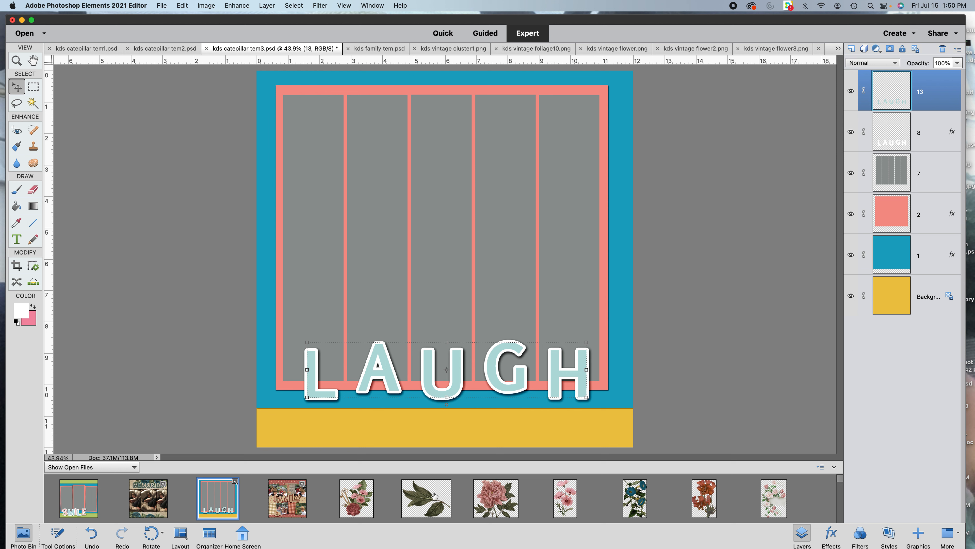
# Step: Add the striped paper kds vintagestripes3.jpg to the layout and move it directly above the yellow Background layer
pyautogui.scroll(-2, 423, 510)
pyautogui.scroll(-1, 423, 510)
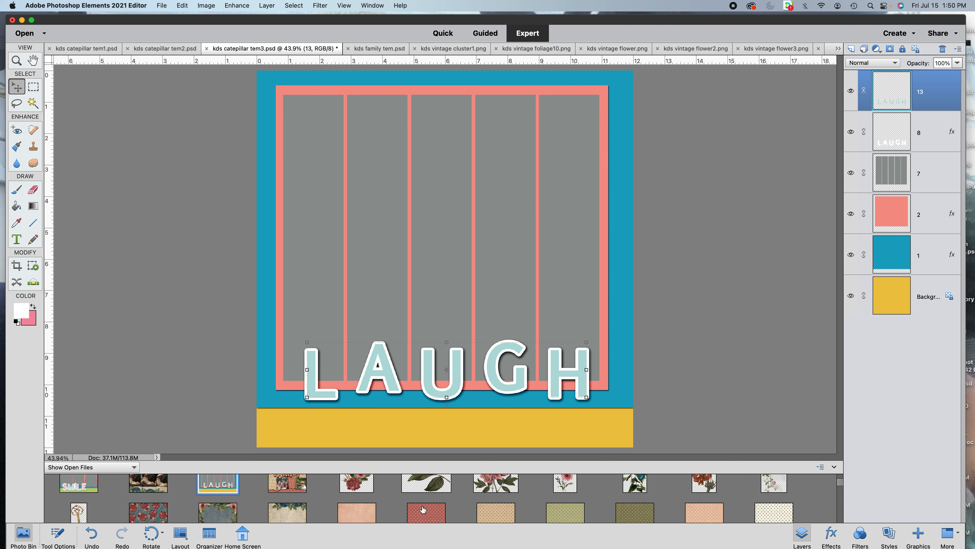
pyautogui.scroll(-3, 423, 509)
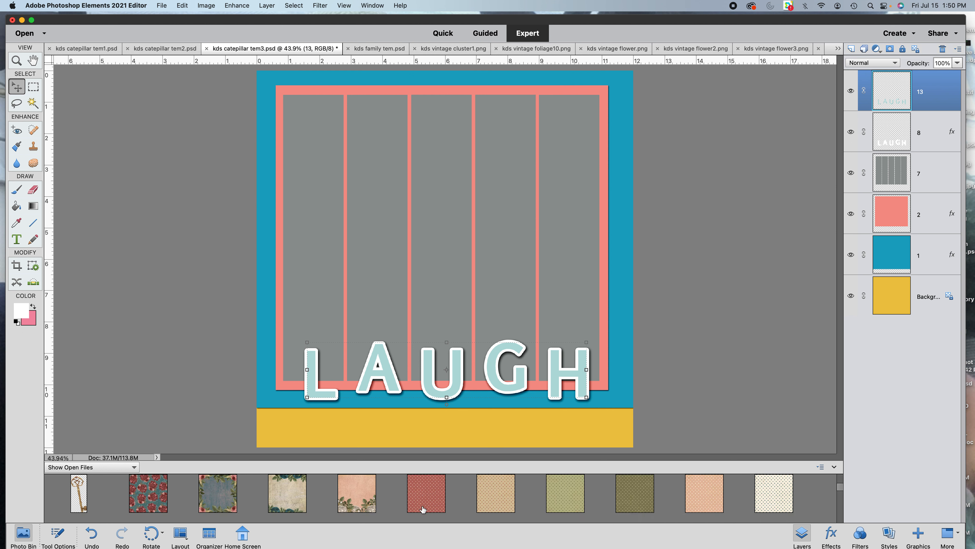
pyautogui.scroll(-4, 423, 510)
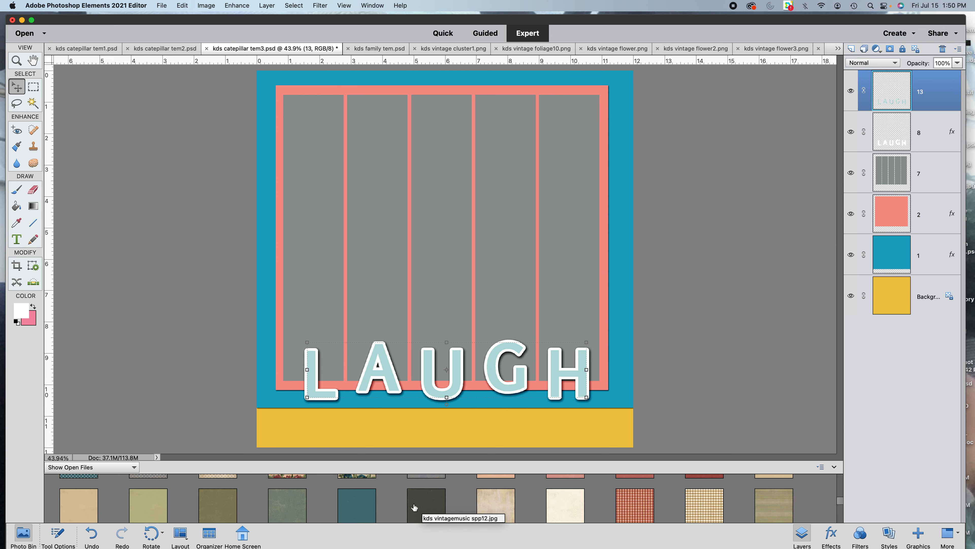
pyautogui.moveTo(774, 507); pyautogui.dragTo(511, 291)
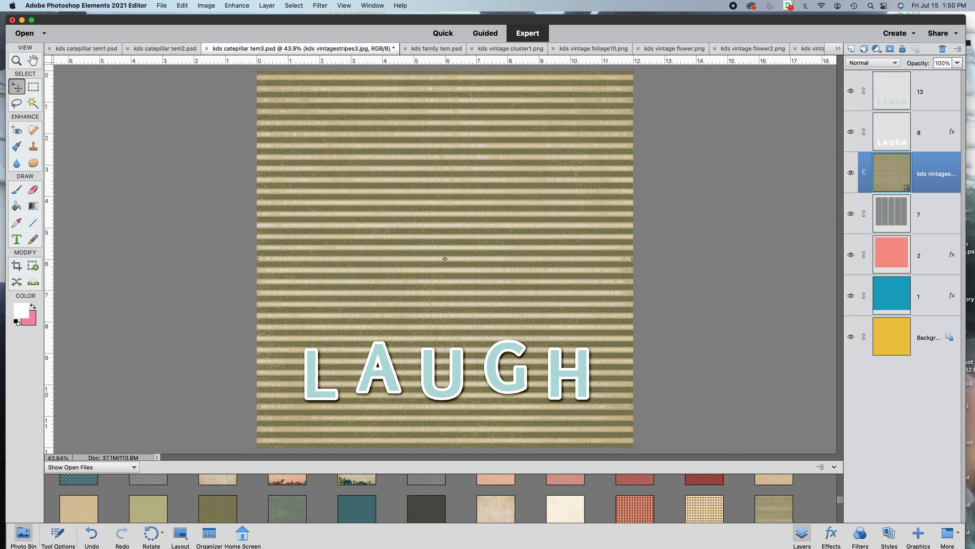
pyautogui.moveTo(906, 173); pyautogui.dragTo(907, 306)
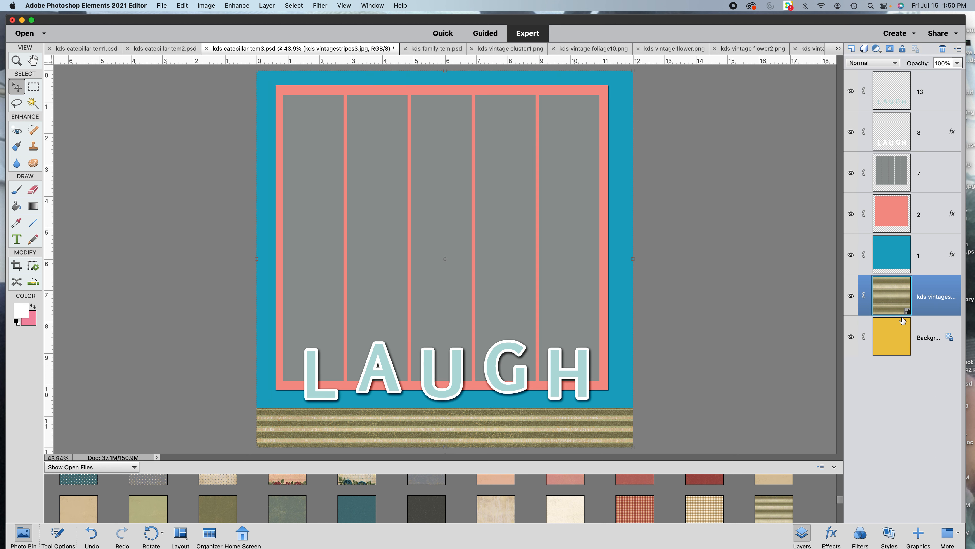
# Step: Try the brown plaid paper kds vintageplaids7.jpg in the layout and preview the green kds vintagemusic spp8.jpg on its own
pyautogui.moveTo(704, 507); pyautogui.dragTo(543, 318)
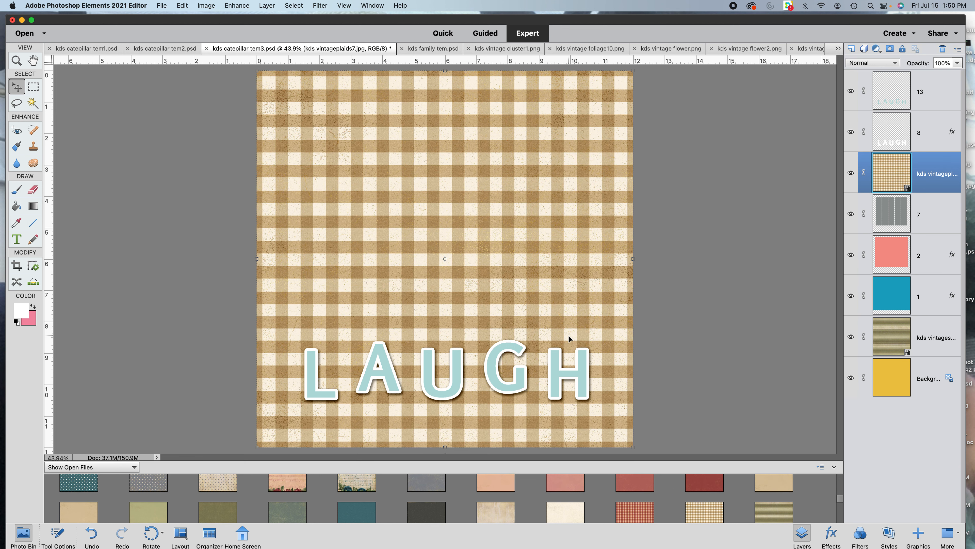
pyautogui.press('Delete')
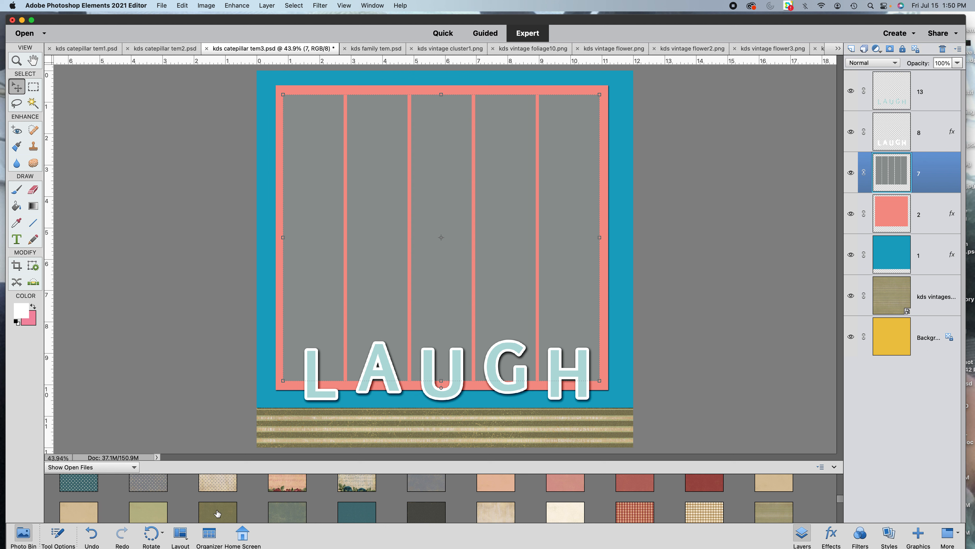
pyautogui.doubleClick(158, 516)
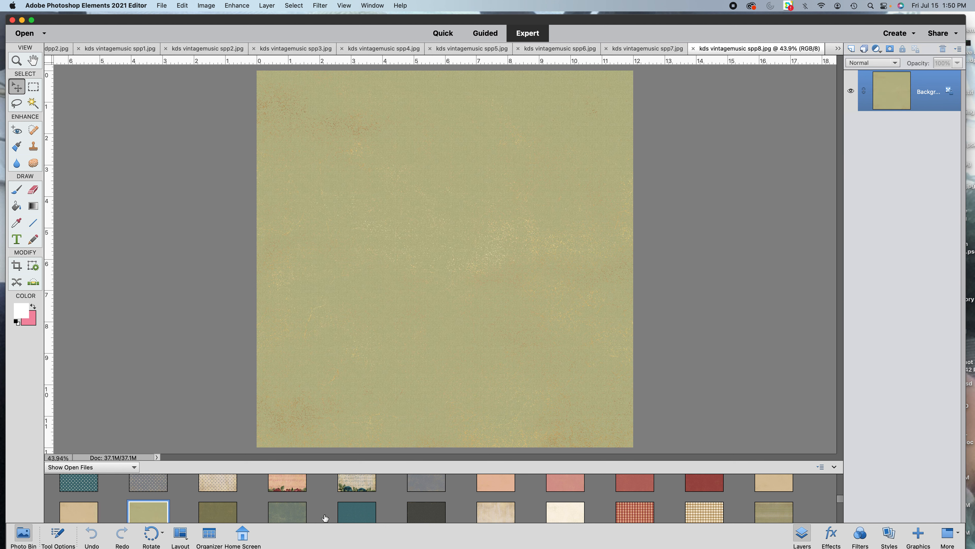
pyautogui.scroll(5, 374, 507)
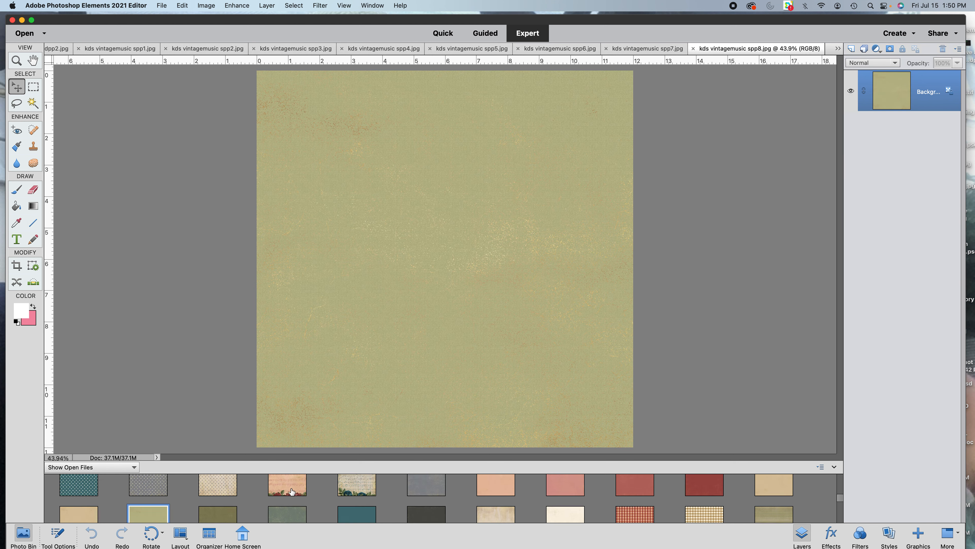
pyautogui.doubleClick(226, 506)
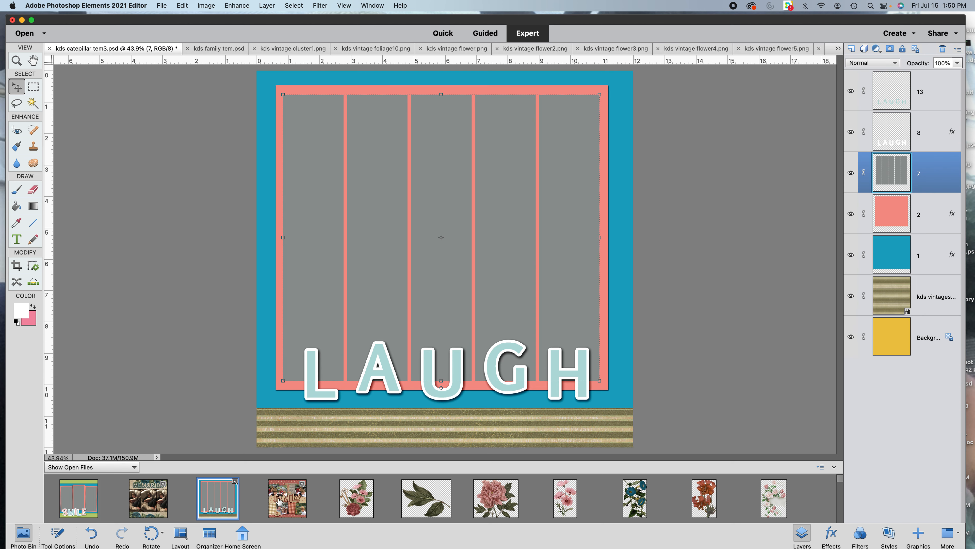
# Step: Add the green paper kds vintagemusic spp8.jpg above the coral frame layer 2 and clip it to that layer
pyautogui.scroll(-1, 279, 502)
pyautogui.scroll(-3, 280, 501)
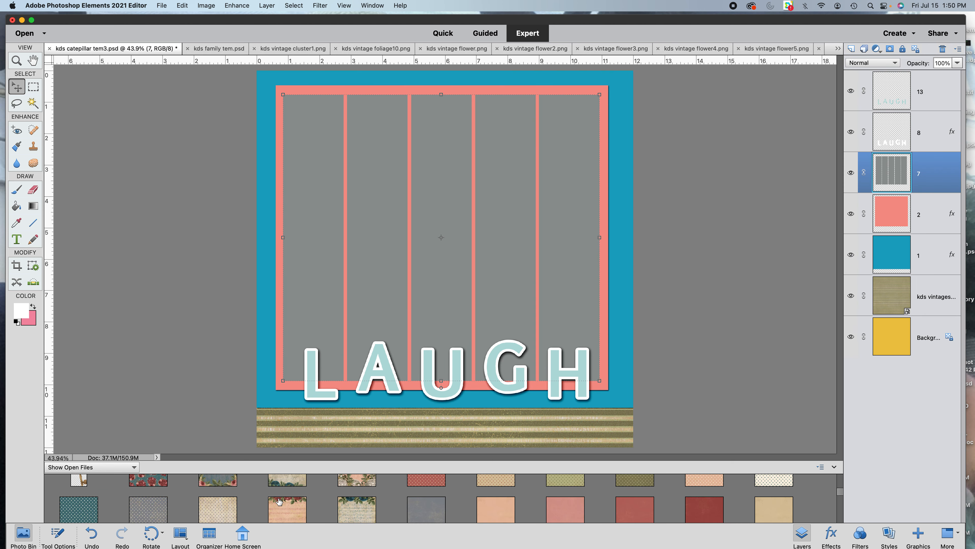
pyautogui.scroll(-2, 280, 501)
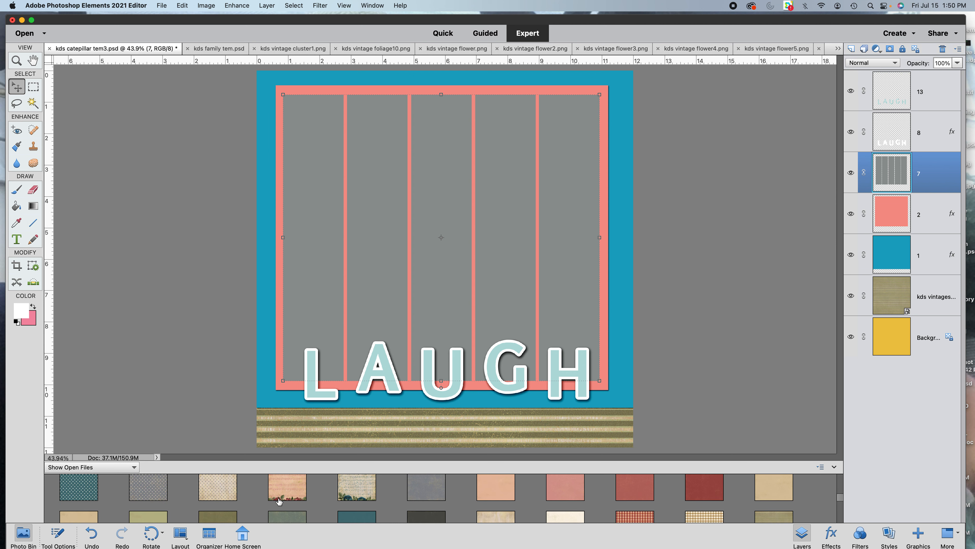
pyautogui.scroll(-1, 279, 502)
pyautogui.moveTo(142, 501); pyautogui.dragTo(442, 276)
pyautogui.moveTo(921, 180); pyautogui.dragTo(912, 239)
pyautogui.rightClick(919, 225)
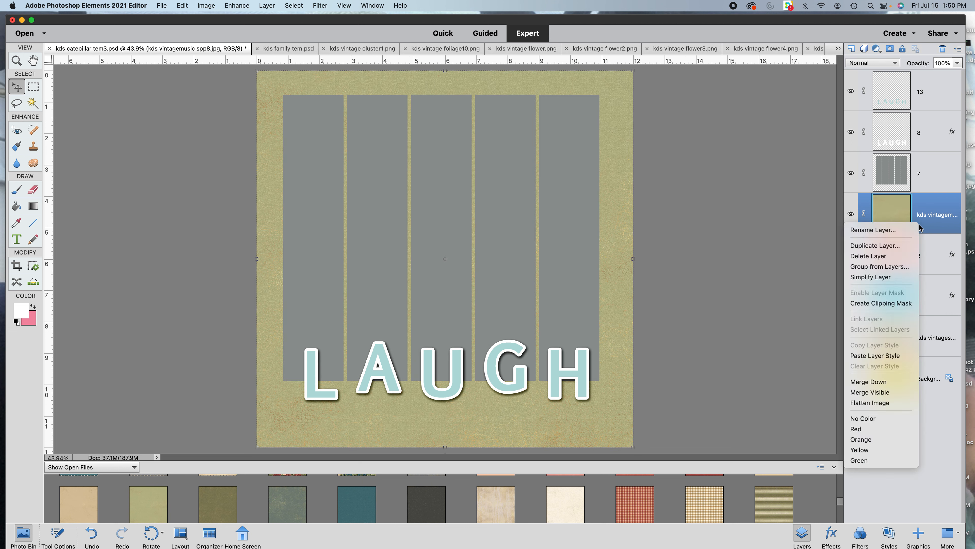
pyautogui.click(882, 302)
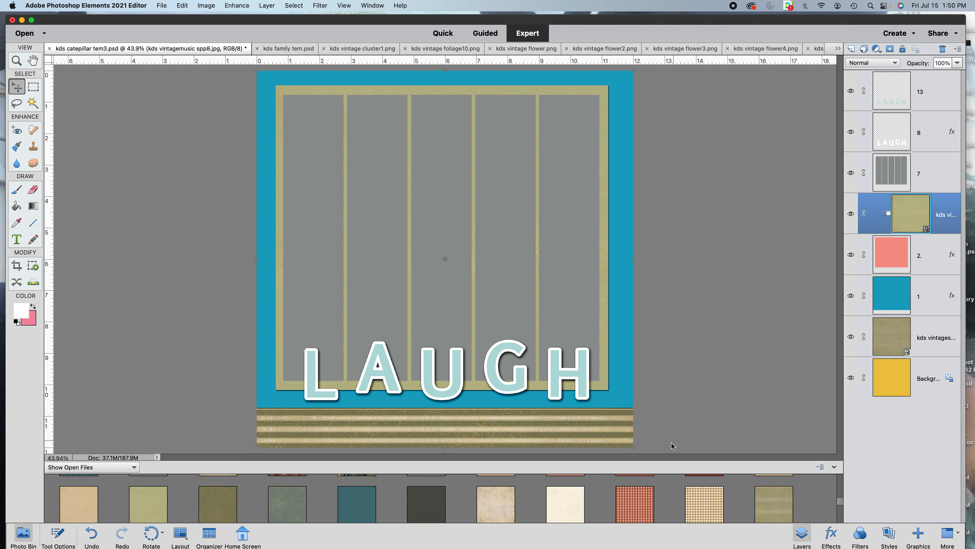
# Step: Try clipping the dotted green paper kds vintagedots4.jpg to the blue layer 1
pyautogui.scroll(3, 600, 496)
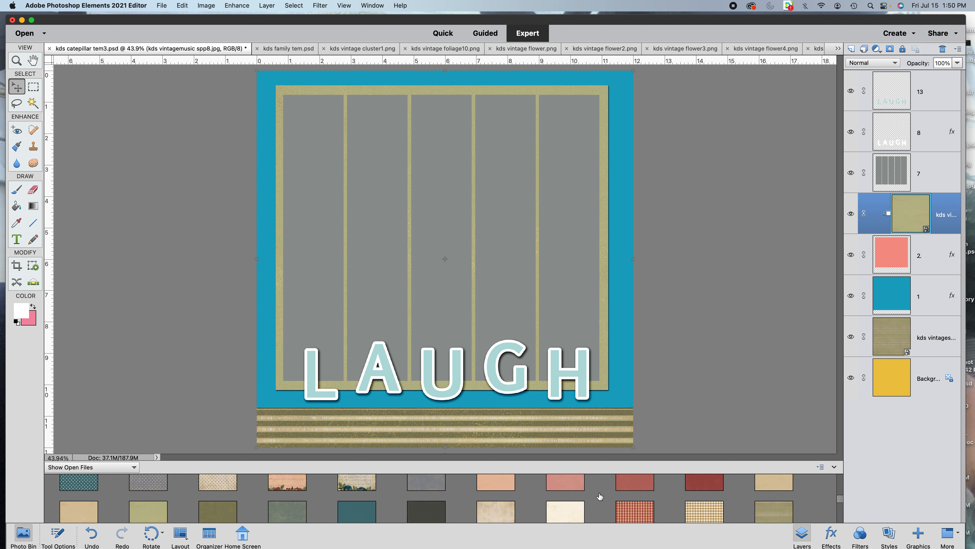
pyautogui.scroll(2, 601, 497)
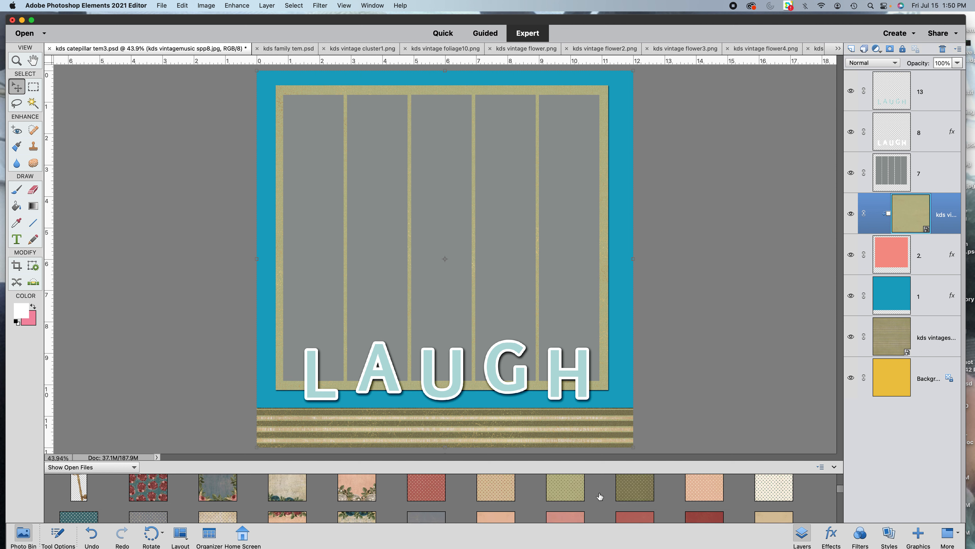
pyautogui.moveTo(561, 503); pyautogui.dragTo(475, 228)
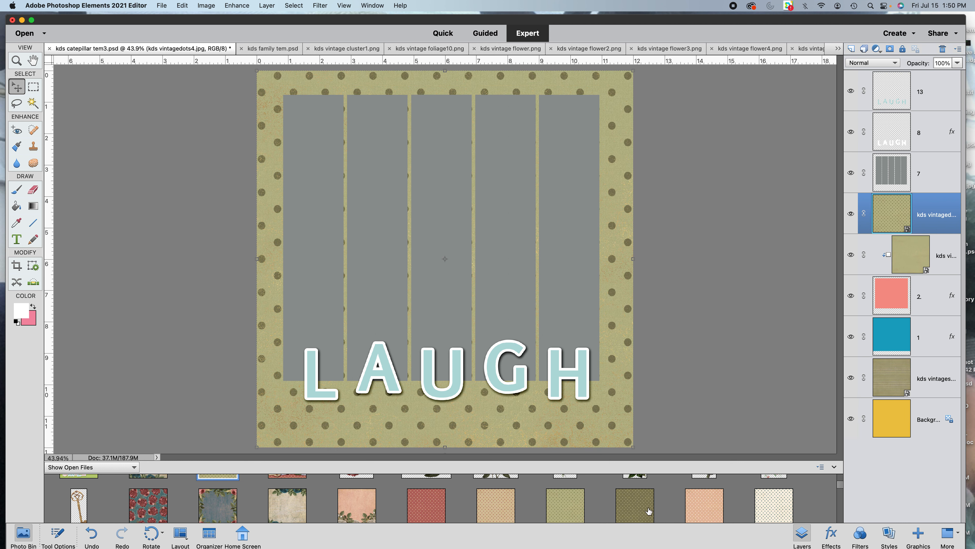
pyautogui.moveTo(929, 208); pyautogui.dragTo(924, 304)
pyautogui.rightClick(924, 304)
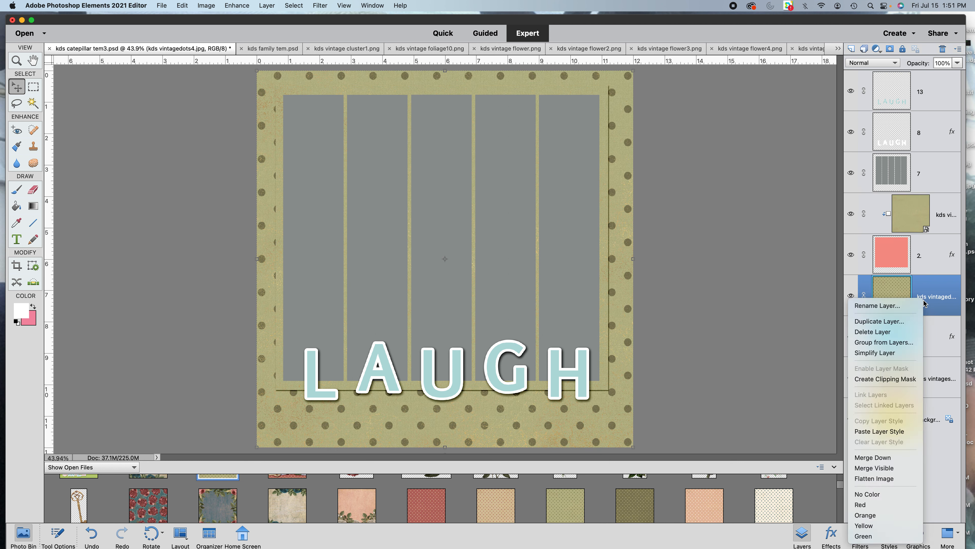
pyautogui.click(873, 380)
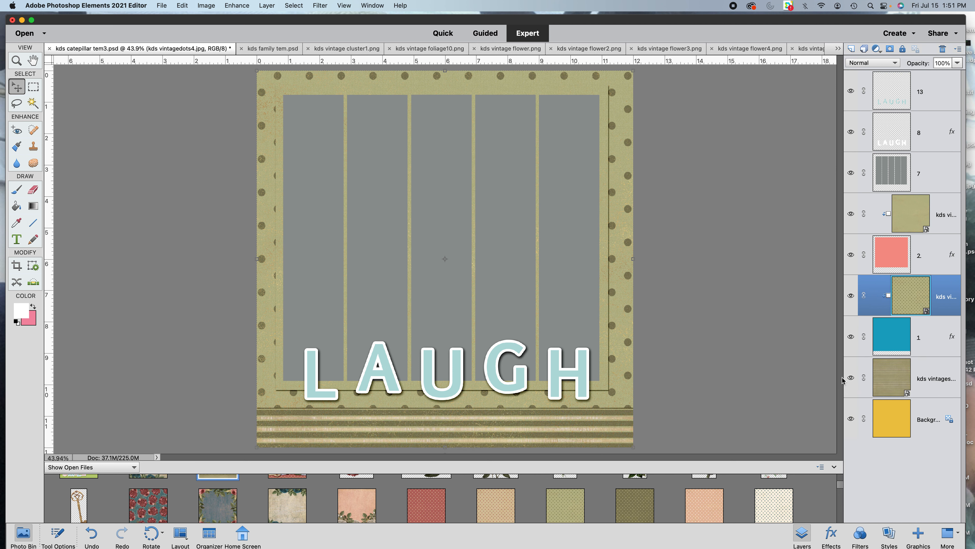
pyautogui.press('Delete')
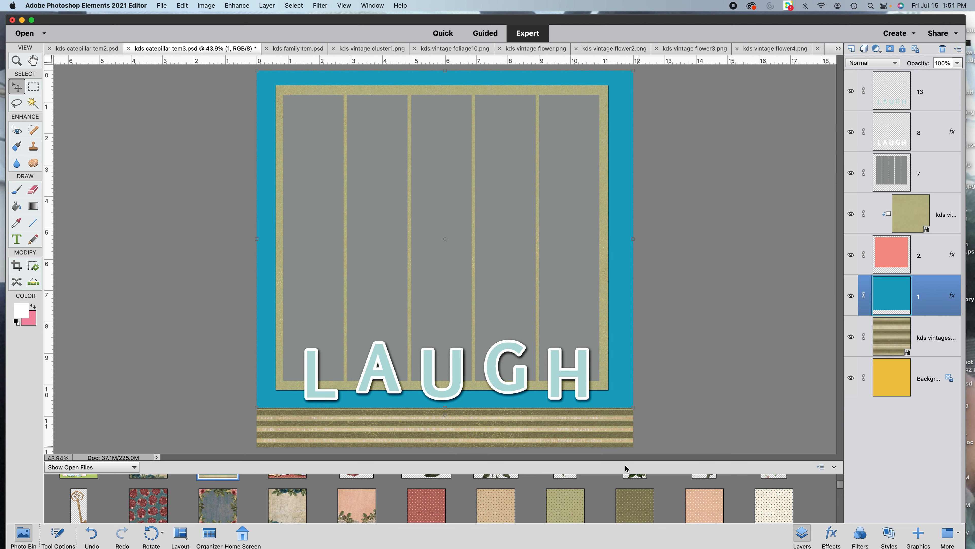
# Step: Add the olive paper kds vintagemusic spp9.jpg directly above the blue layer 1 and clip it to that layer
pyautogui.scroll(-5, 596, 512)
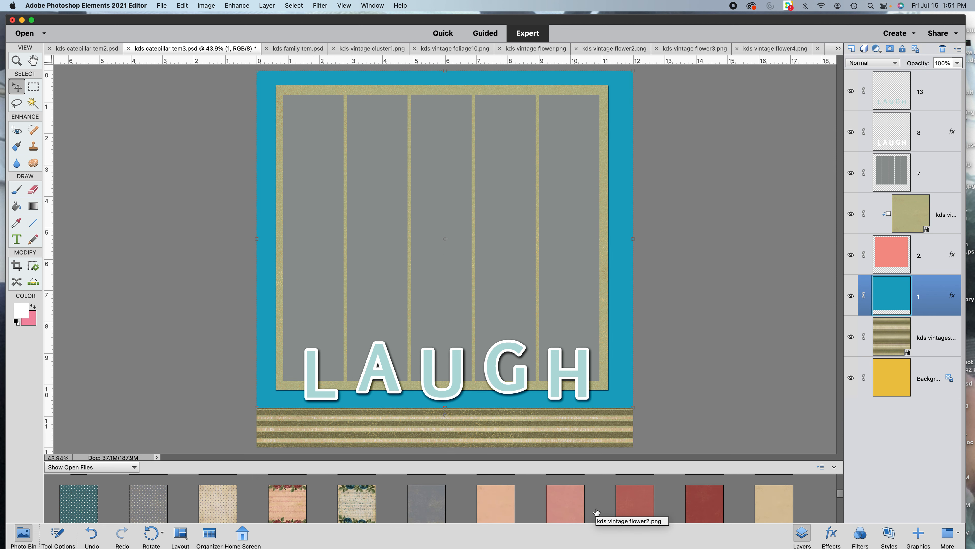
pyautogui.scroll(-2, 597, 512)
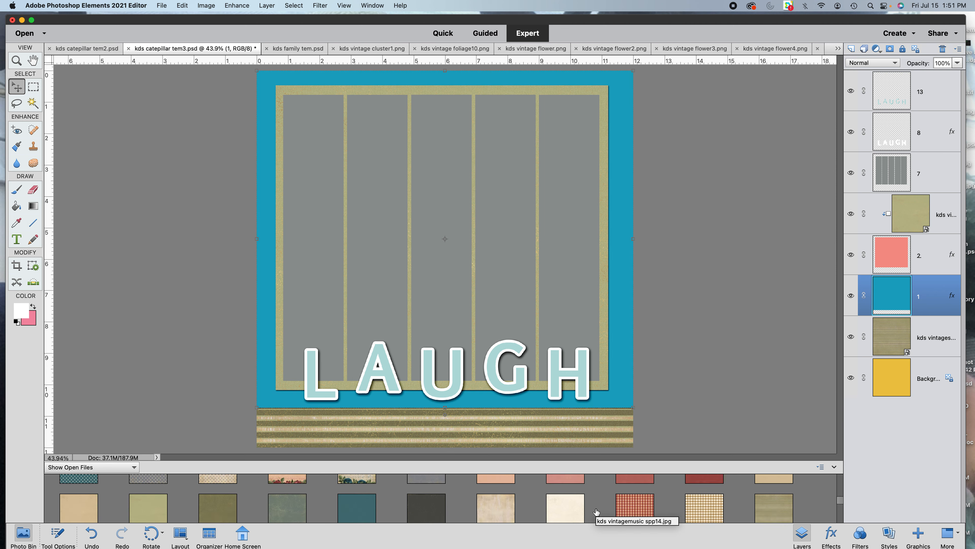
pyautogui.moveTo(227, 496); pyautogui.dragTo(350, 258)
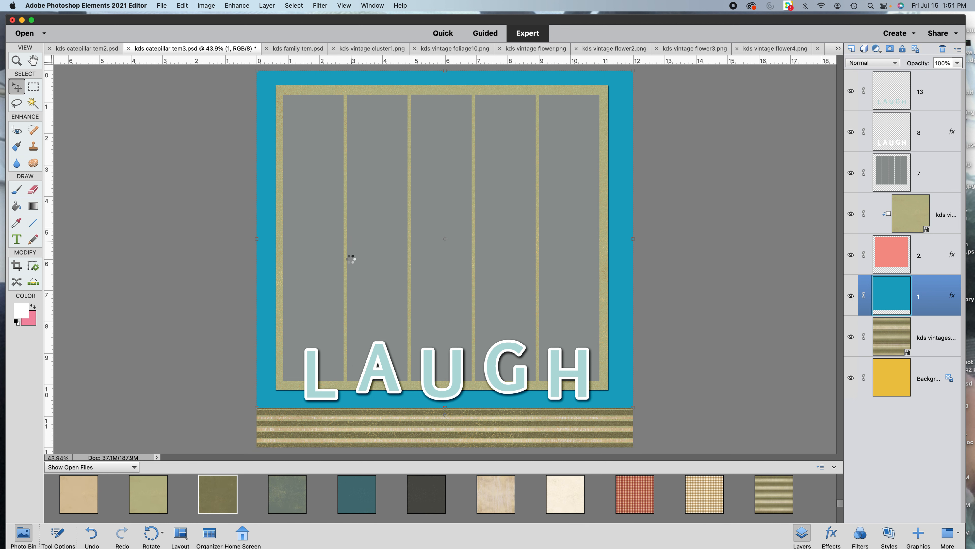
pyautogui.moveTo(927, 186); pyautogui.dragTo(907, 359)
pyautogui.rightClick(923, 348)
pyautogui.click(883, 381)
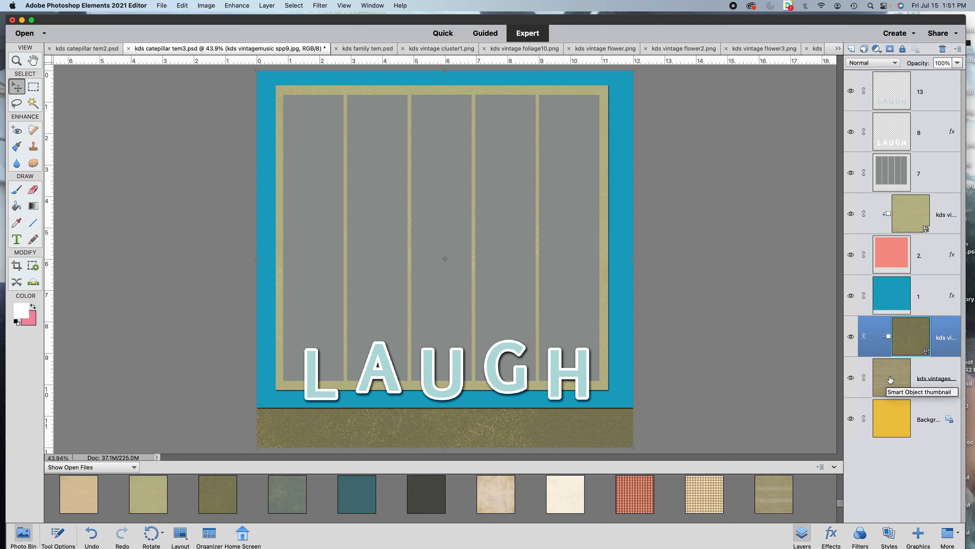
pyautogui.moveTo(931, 342); pyautogui.dragTo(914, 292)
pyautogui.rightClick(919, 304)
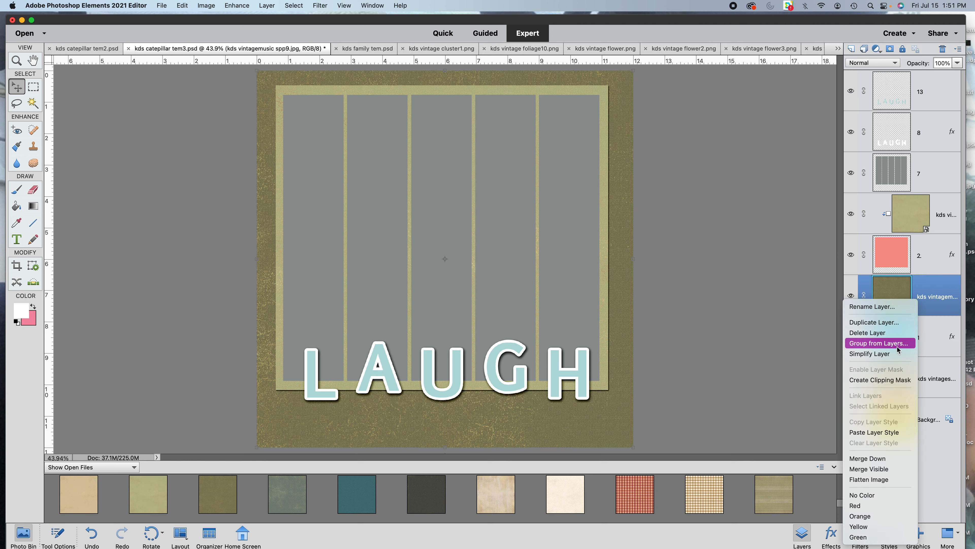
pyautogui.click(883, 381)
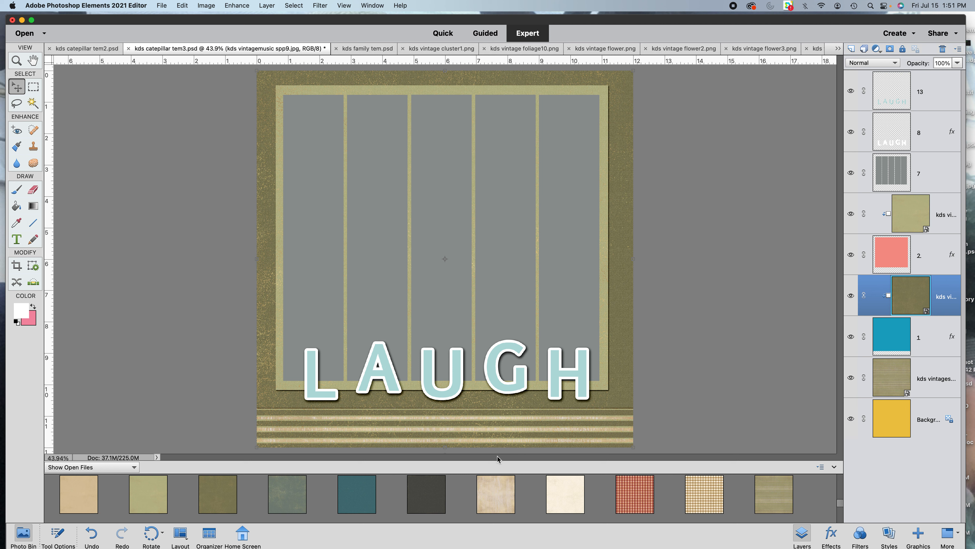
# Step: Add the landscape photo IMG_1546.JPG directly above the five-panel layer 7 and clip it to the panels
pyautogui.scroll(-5, 447, 507)
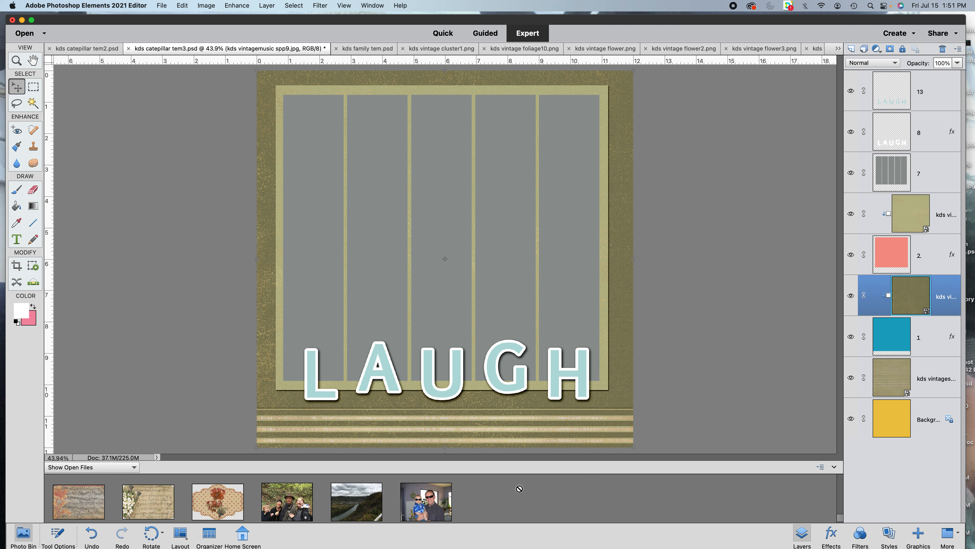
pyautogui.scroll(-1, 517, 490)
pyautogui.scroll(-1, 517, 490)
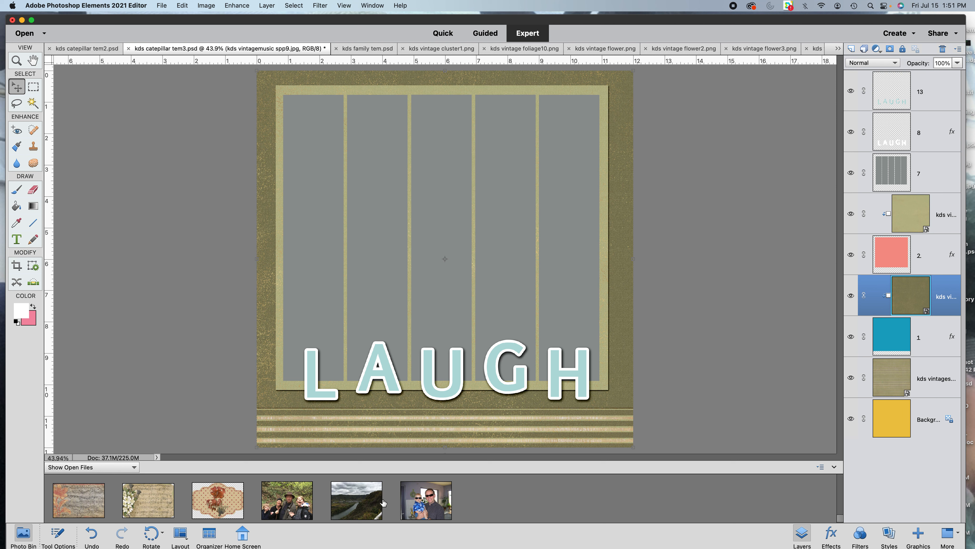
pyautogui.moveTo(353, 510); pyautogui.dragTo(381, 281)
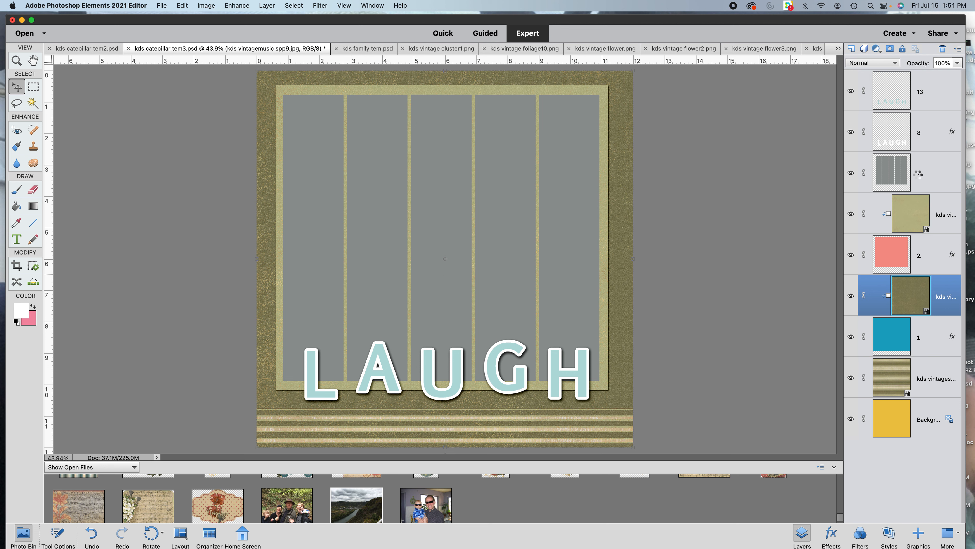
pyautogui.rightClick(917, 180)
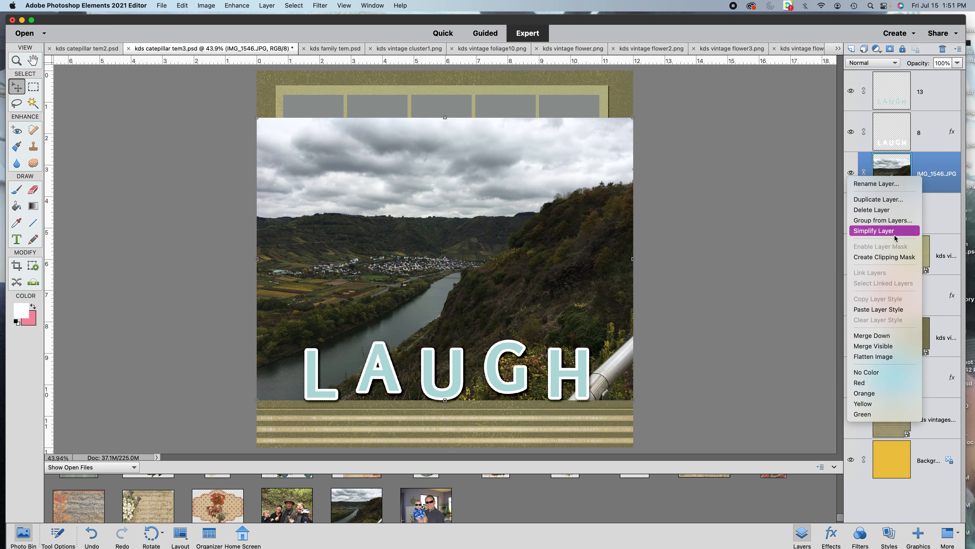
pyautogui.click(829, 263)
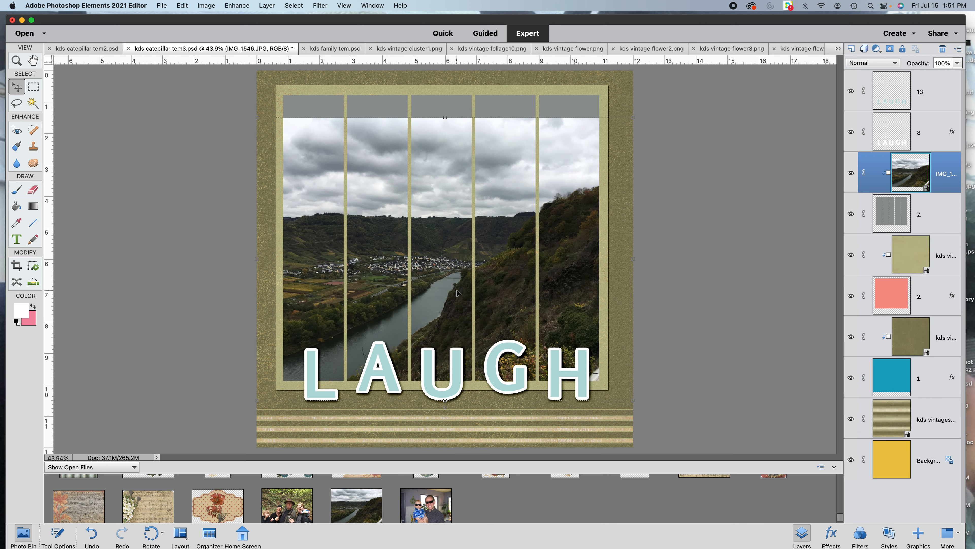
# Step: Move the landscape photo up and enlarge it slightly to fill the five panels
pyautogui.moveTo(453, 277); pyautogui.dragTo(457, 267)
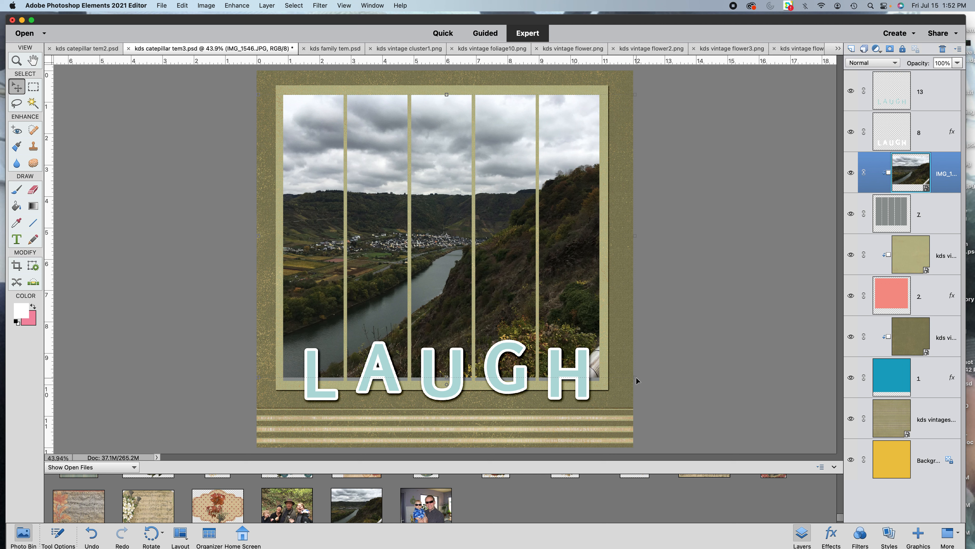
pyautogui.moveTo(637, 378); pyautogui.dragTo(640, 388)
pyautogui.click(610, 390)
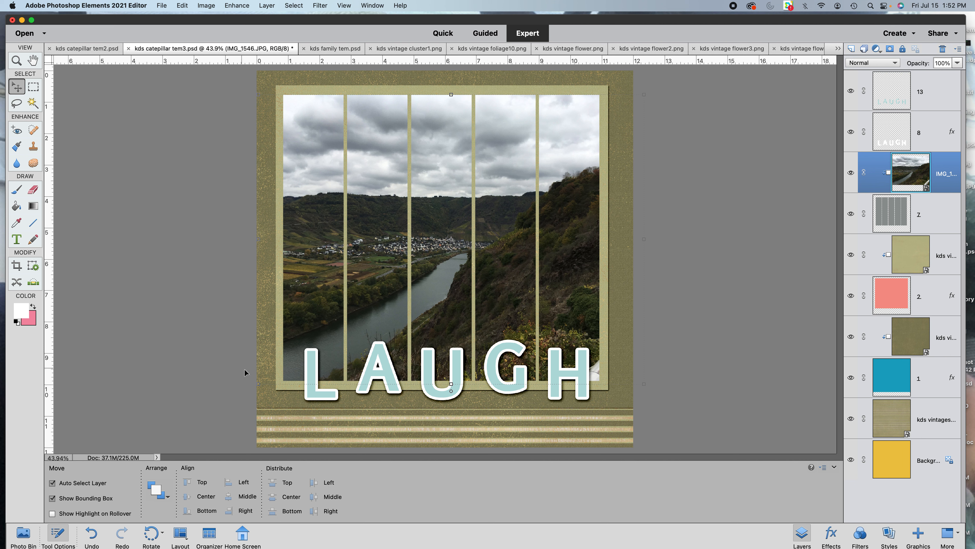
# Step: Preview the layout with LAUGH layers 8 and 13 hidden, show them again and delete the landscape photo layer
pyautogui.click(851, 131)
pyautogui.click(851, 91)
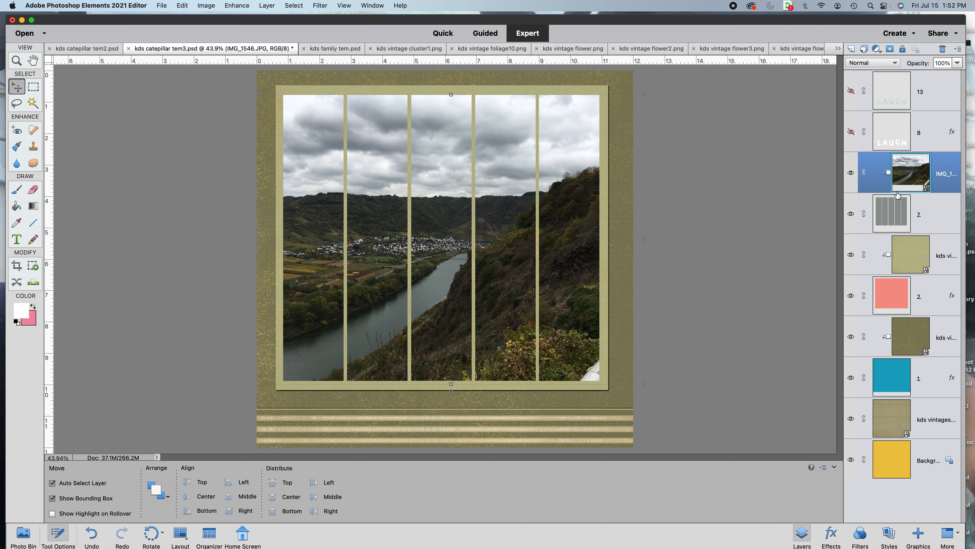
pyautogui.click(851, 131)
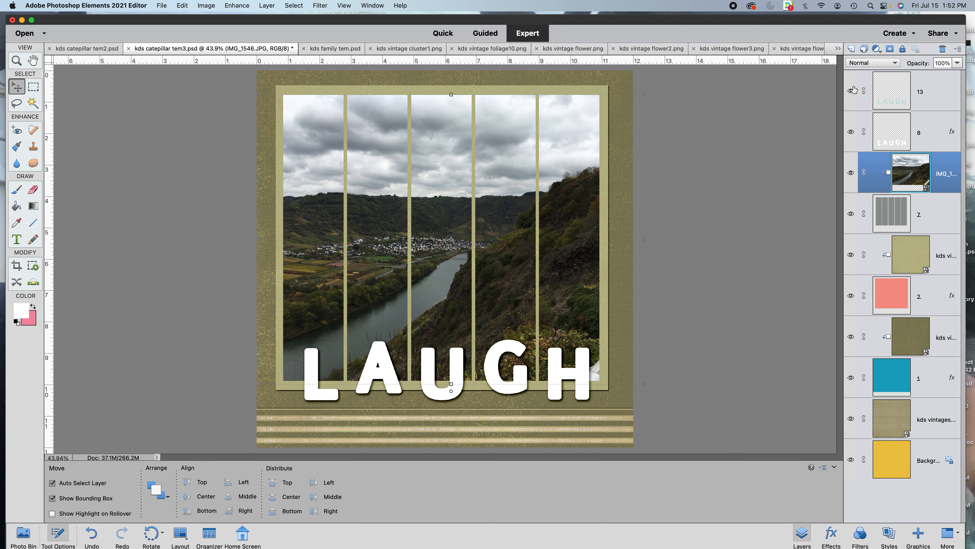
pyautogui.click(851, 90)
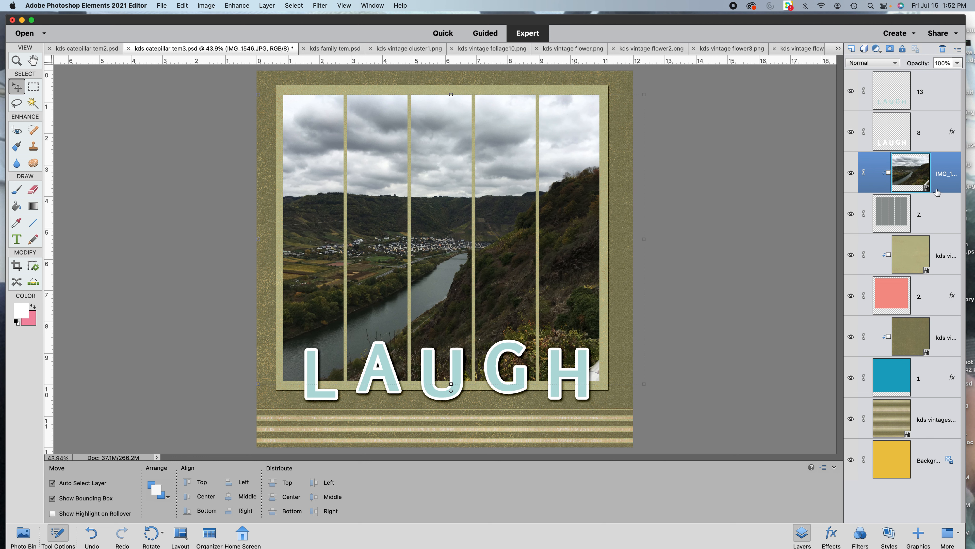
pyautogui.press('Delete')
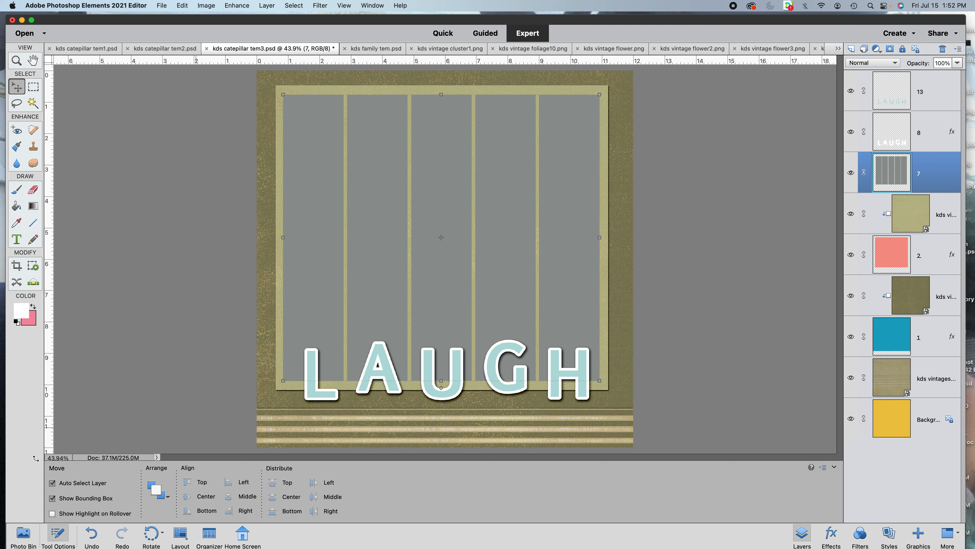
# Step: Add the family photo IMG_1563.jpg above the five-panel layer 7 and scale it to about 297% to cover the panels
pyautogui.click(24, 534)
pyautogui.moveTo(286, 506); pyautogui.dragTo(384, 268)
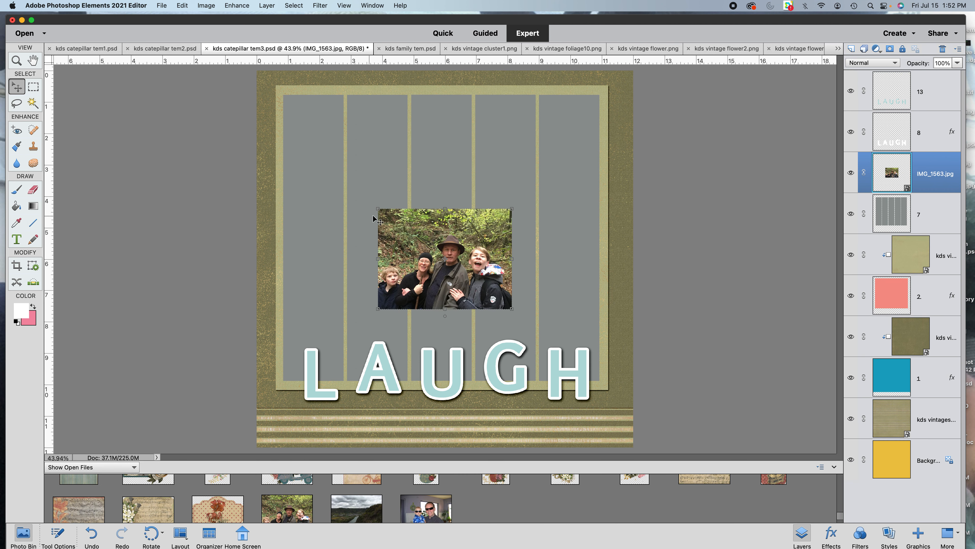
pyautogui.moveTo(378, 209); pyautogui.dragTo(257, 114)
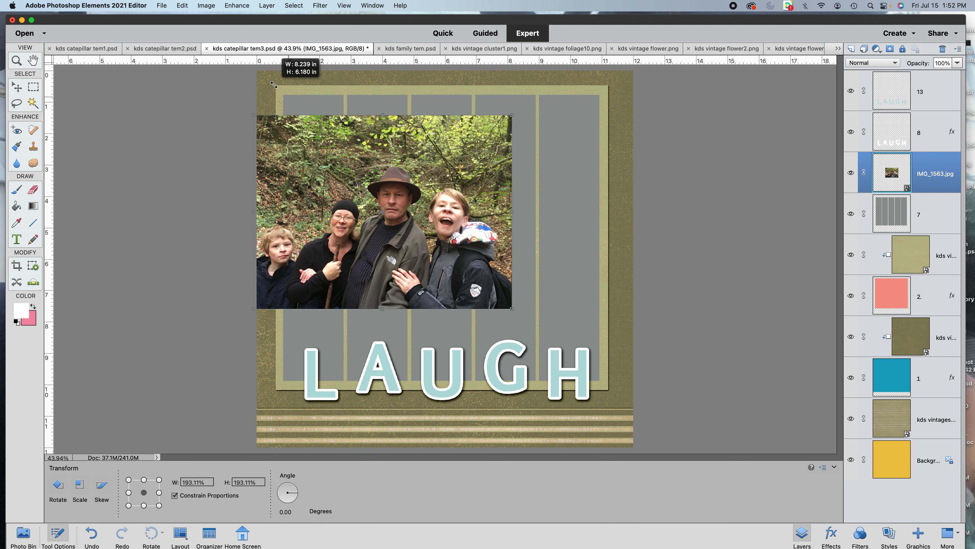
pyautogui.moveTo(512, 309); pyautogui.dragTo(618, 389)
pyautogui.moveTo(621, 119)
pyautogui.mouseDown()
pyautogui.moveTo(636, 73)
pyautogui.moveTo(611, 109)
pyautogui.mouseUp()
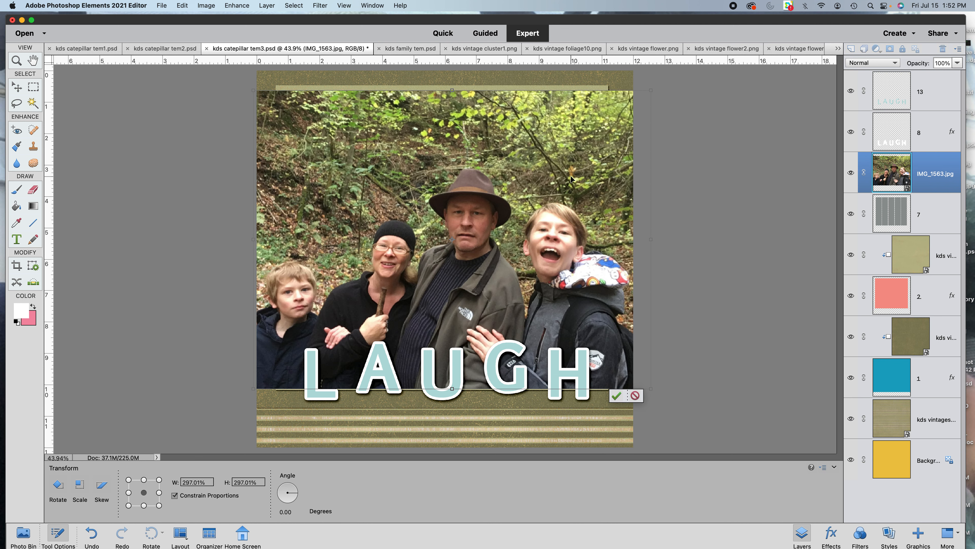
pyautogui.click(616, 396)
# Step: Clip the family photo to the five-panel layer 7 and shift it slightly right so the faces sit better between the strips
pyautogui.rightClick(860, 180)
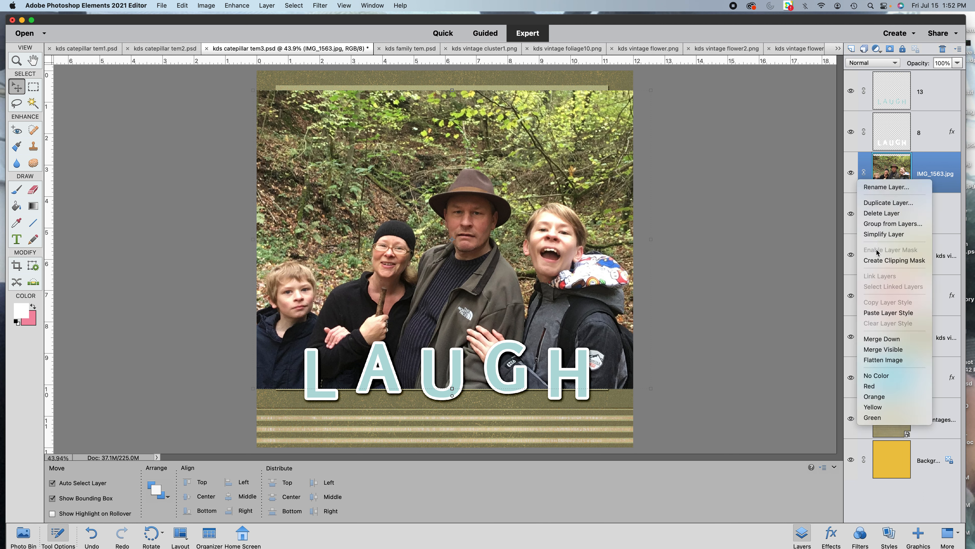
pyautogui.click(880, 261)
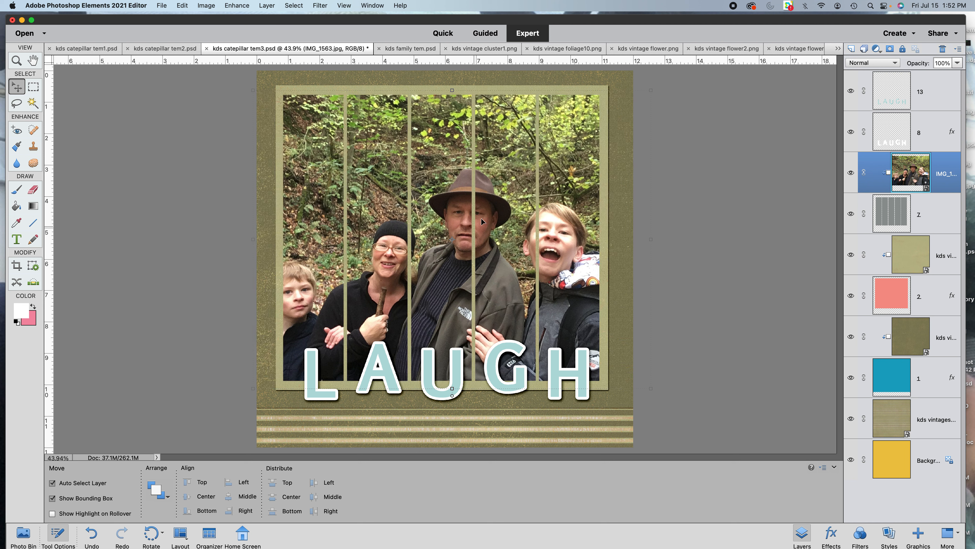
pyautogui.moveTo(561, 295); pyautogui.dragTo(568, 295)
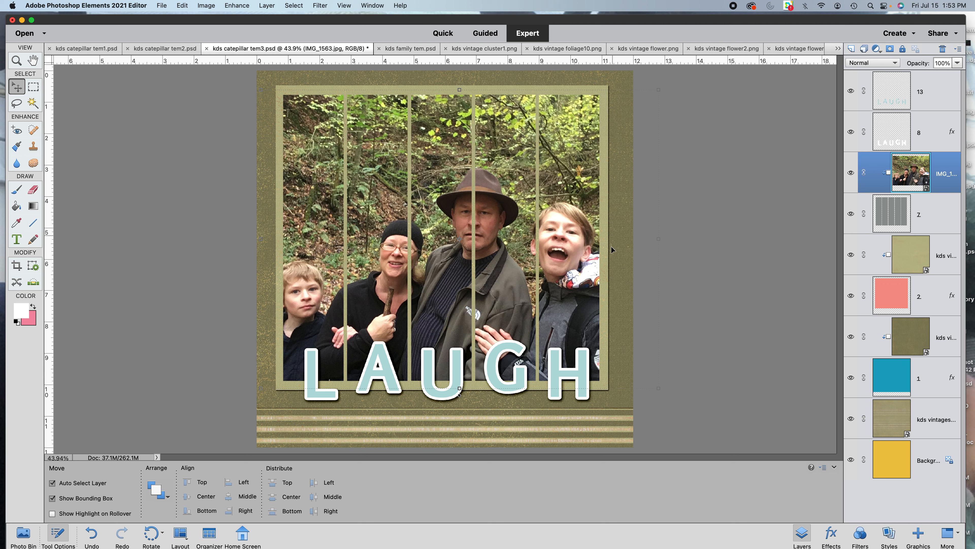
# Step: Apply a drop shadow style from the MBK drop shadow set to the five-panel layer 7 and LAUGH layer 13
pyautogui.click(923, 224)
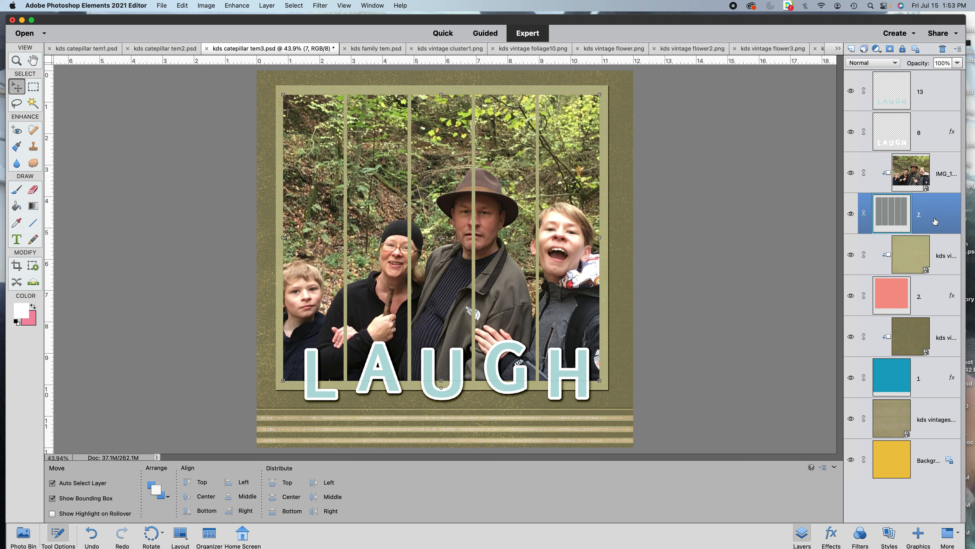
pyautogui.keyDown('super'); pyautogui.click(929, 105); pyautogui.keyUp('super')
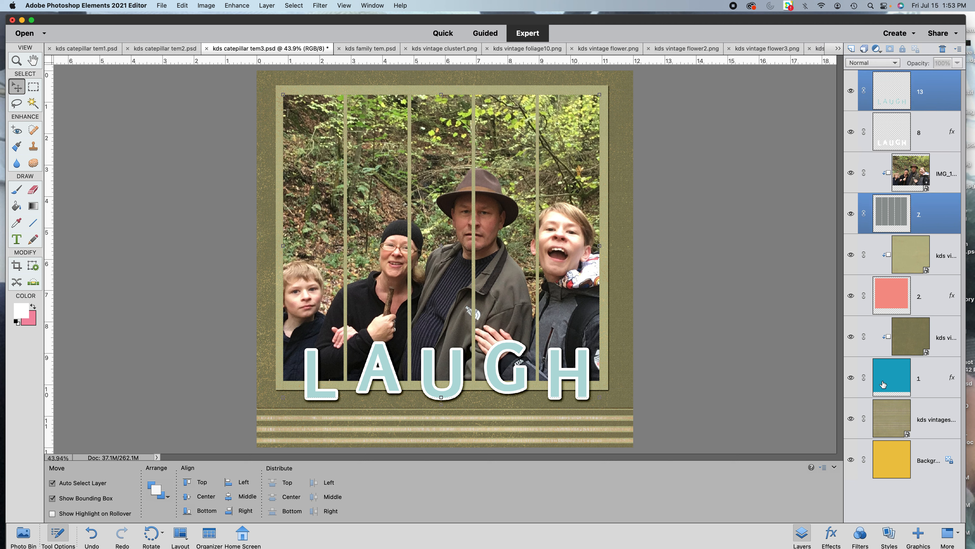
pyautogui.click(890, 534)
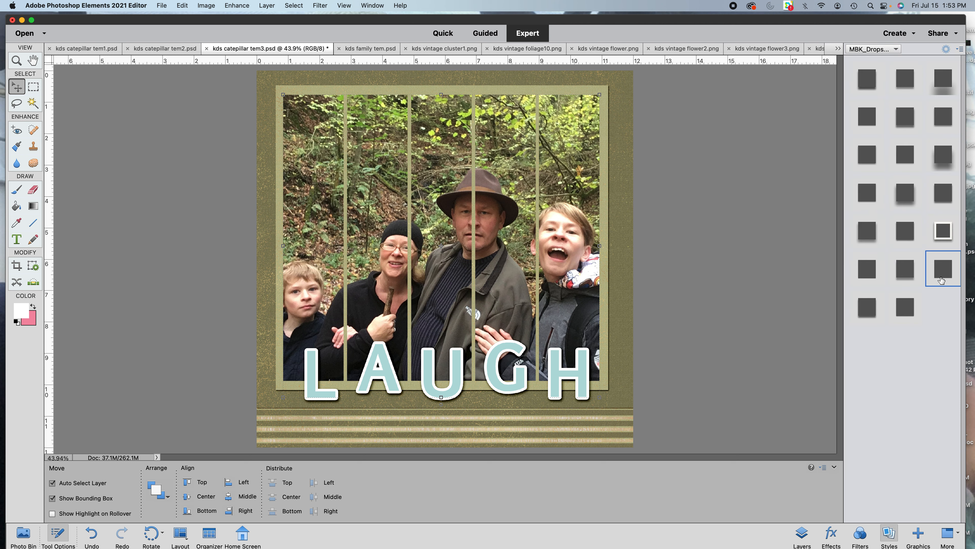
pyautogui.click(802, 535)
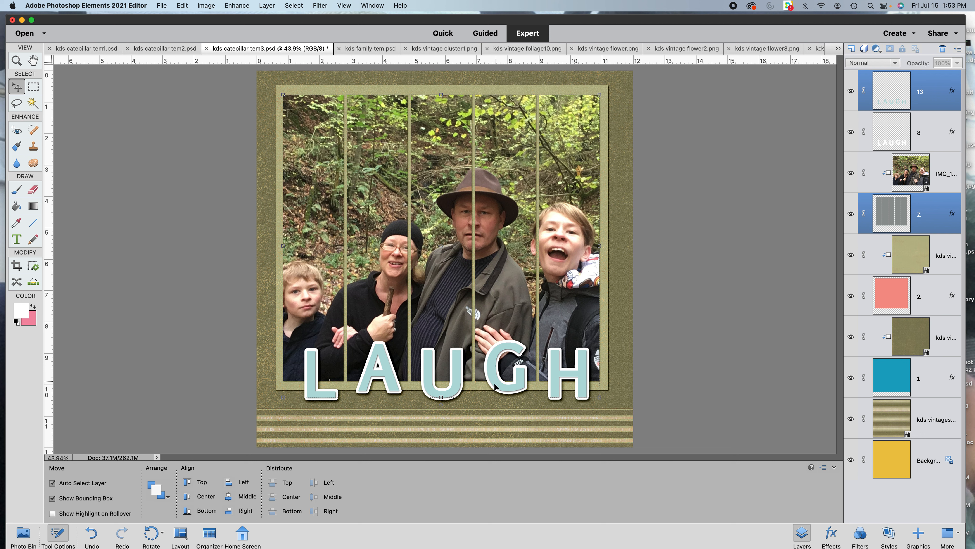
# Step: Add the dark paper kds vintagemusic spp12.jpg above the aqua LAUGH layer 13 and clip it to the letters
pyautogui.click(932, 99)
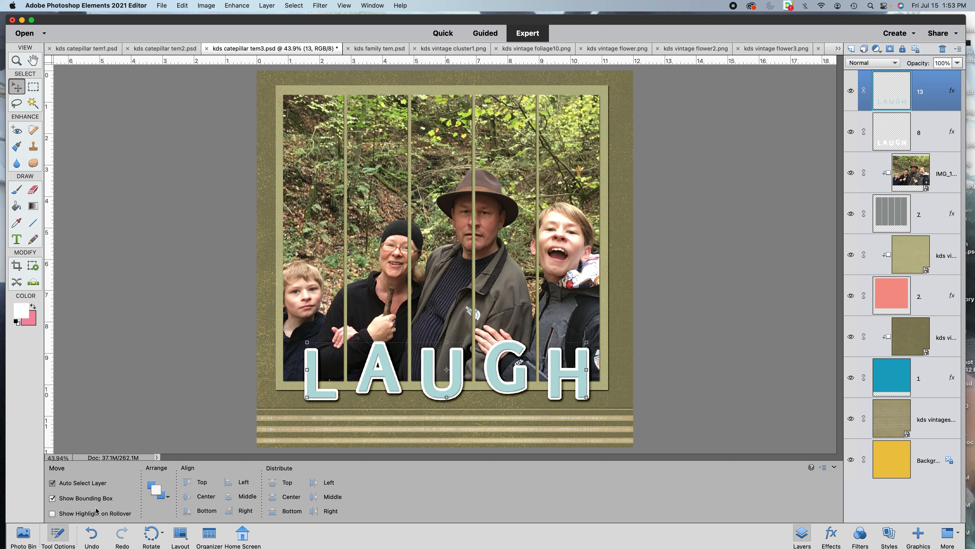
pyautogui.click(22, 536)
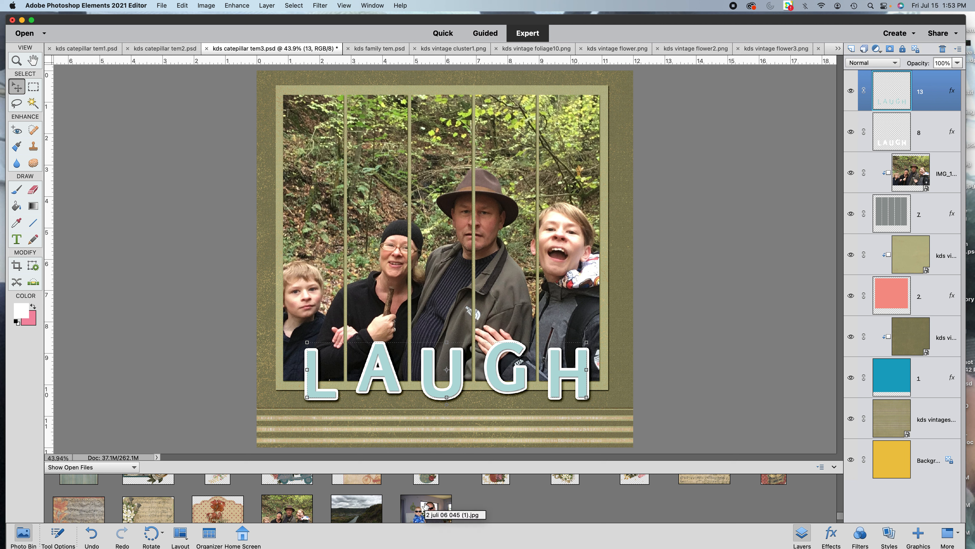
pyautogui.scroll(3, 425, 504)
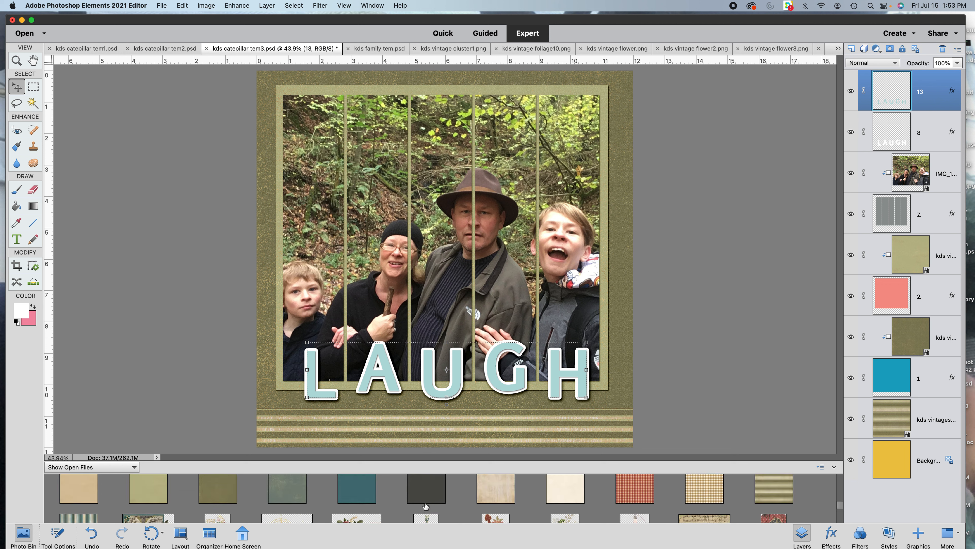
pyautogui.moveTo(423, 492); pyautogui.dragTo(408, 371)
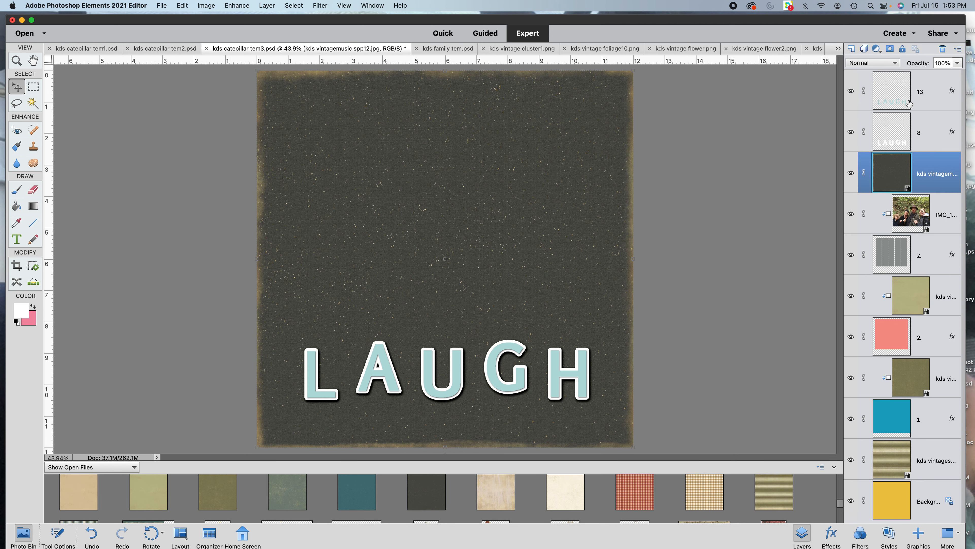
pyautogui.moveTo(925, 179); pyautogui.dragTo(922, 92)
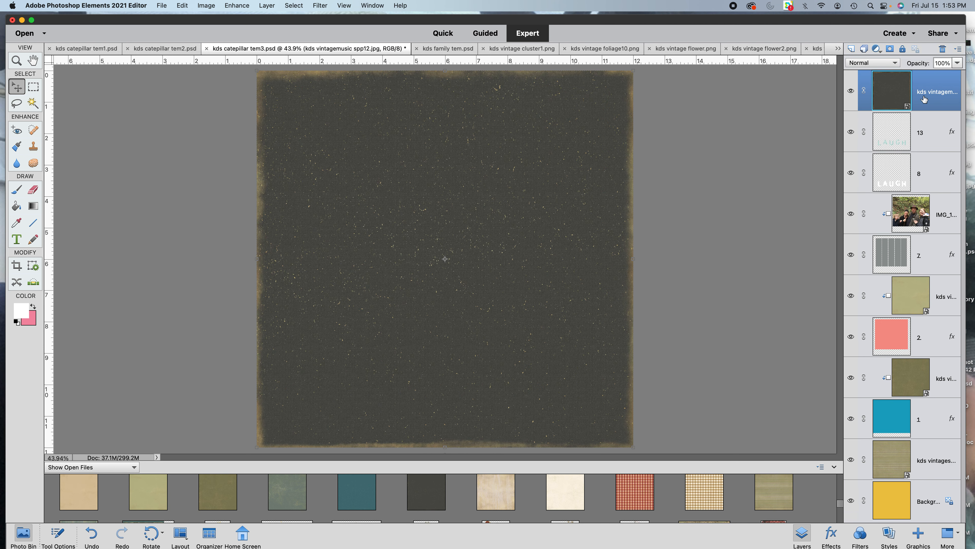
pyautogui.rightClick(923, 94)
pyautogui.click(898, 176)
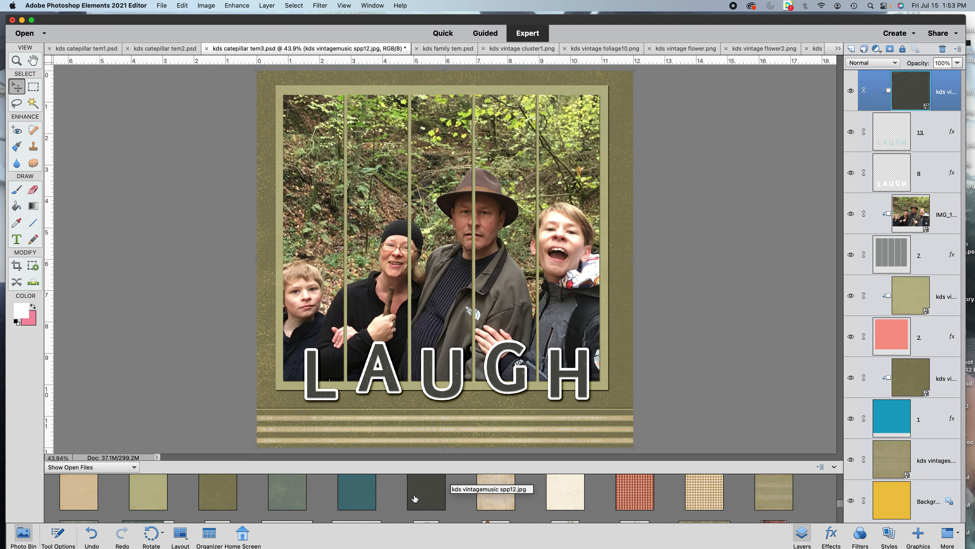
# Step: Add the cream paper kds vintagemusic spp14.jpg above the white LAUGH layer 8 and clip it to the letters
pyautogui.moveTo(564, 499); pyautogui.dragTo(438, 386)
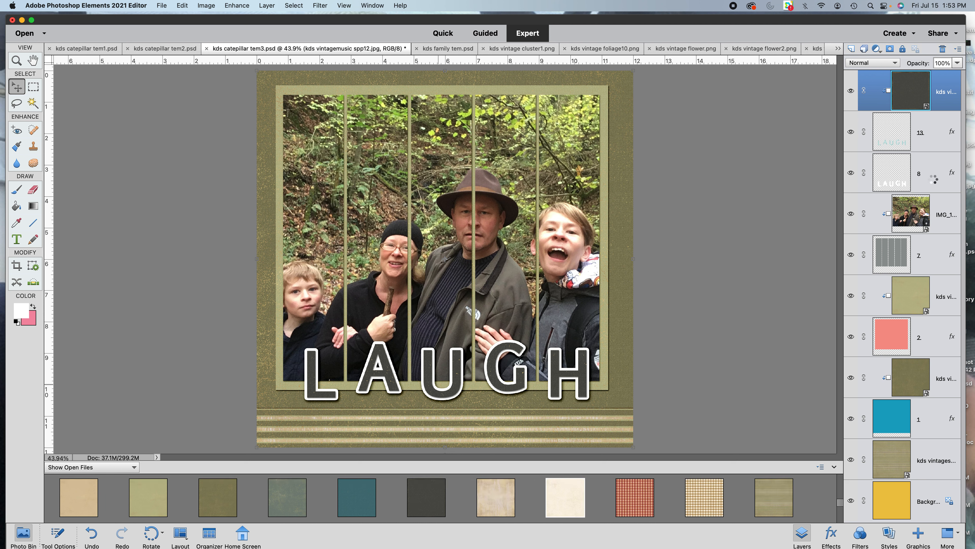
pyautogui.moveTo(923, 301); pyautogui.dragTo(934, 174)
pyautogui.rightClick(922, 180)
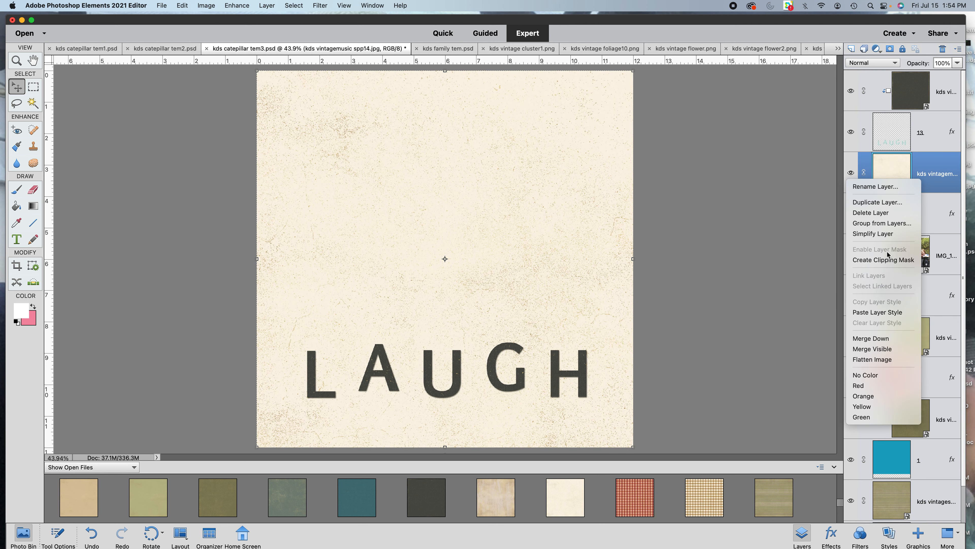
pyautogui.click(888, 260)
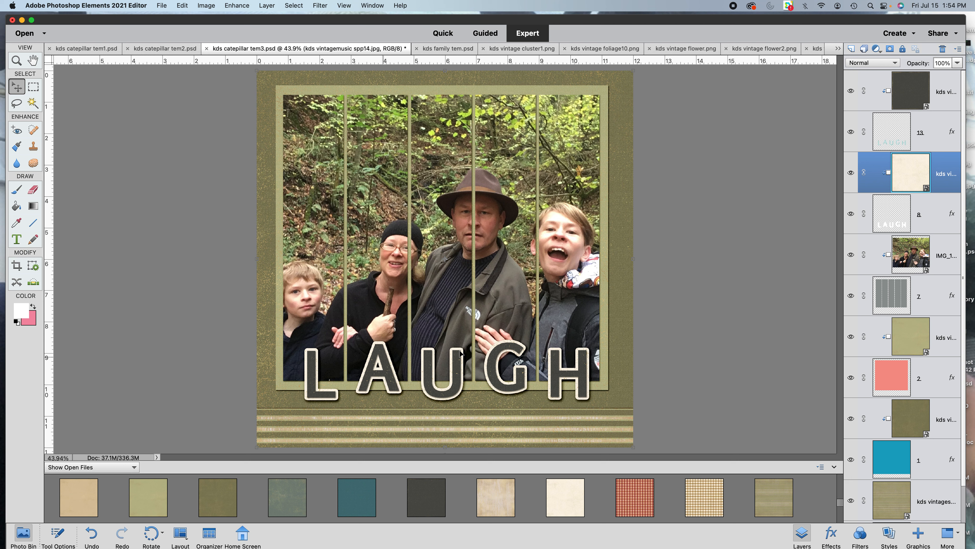
# Step: Try replacing the clipped family photo with 2 juli 06 045 (1).jpg above the five-panel layer 7, scaled to about 183%
pyautogui.scroll(-1, 941, 288)
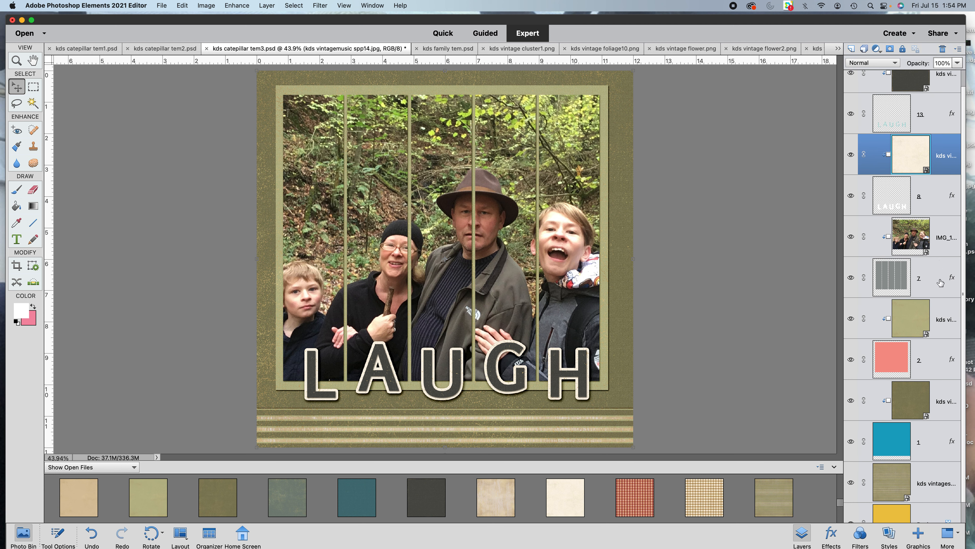
pyautogui.click(943, 241)
pyautogui.press('Delete')
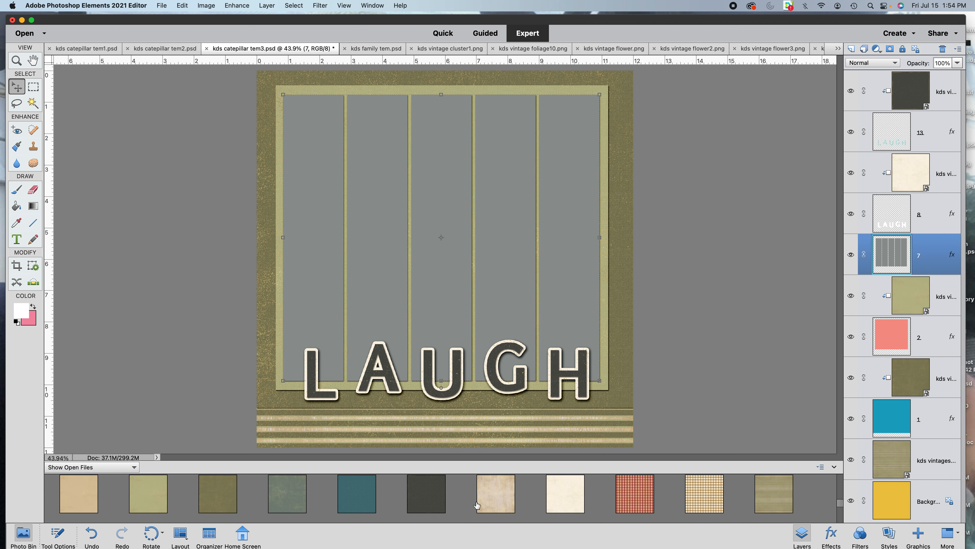
pyautogui.scroll(-5, 476, 504)
pyautogui.moveTo(426, 500); pyautogui.dragTo(413, 254)
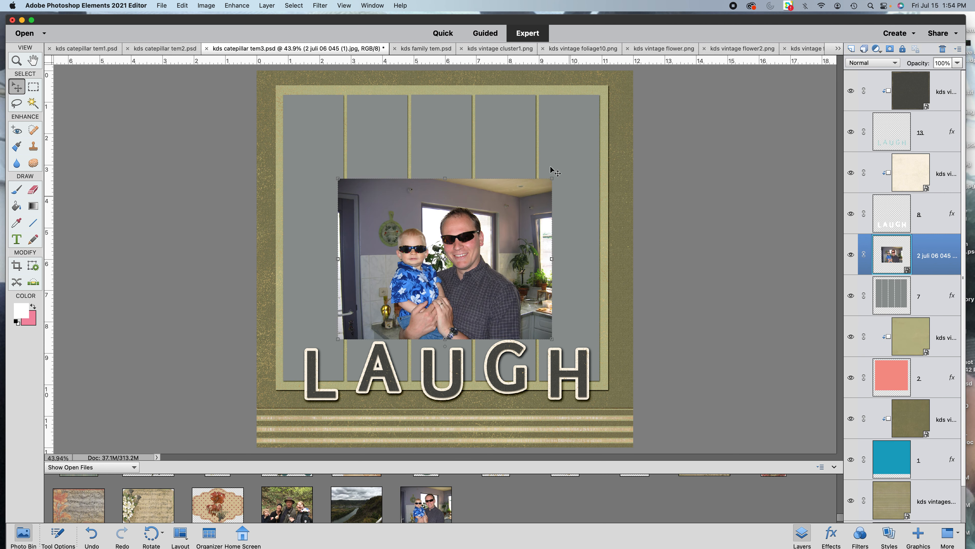
pyautogui.moveTo(587, 123); pyautogui.dragTo(592, 97)
pyautogui.moveTo(339, 340); pyautogui.dragTo(251, 378)
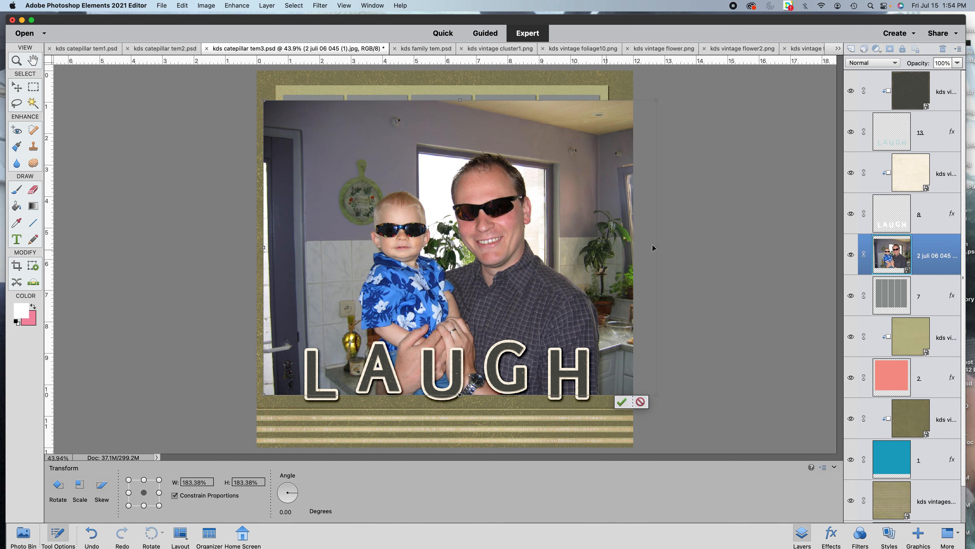
# Step: Clip the replacement photo to the five-panel layer 7 and shift it up and left to cover the panels
pyautogui.click(933, 269)
pyautogui.rightClick(931, 267)
pyautogui.click(896, 345)
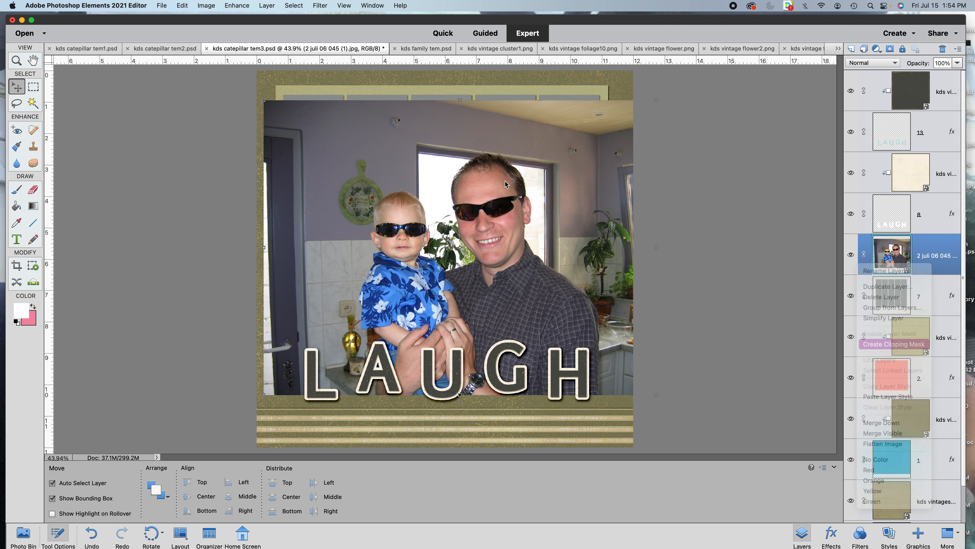
pyautogui.moveTo(428, 159); pyautogui.dragTo(408, 157)
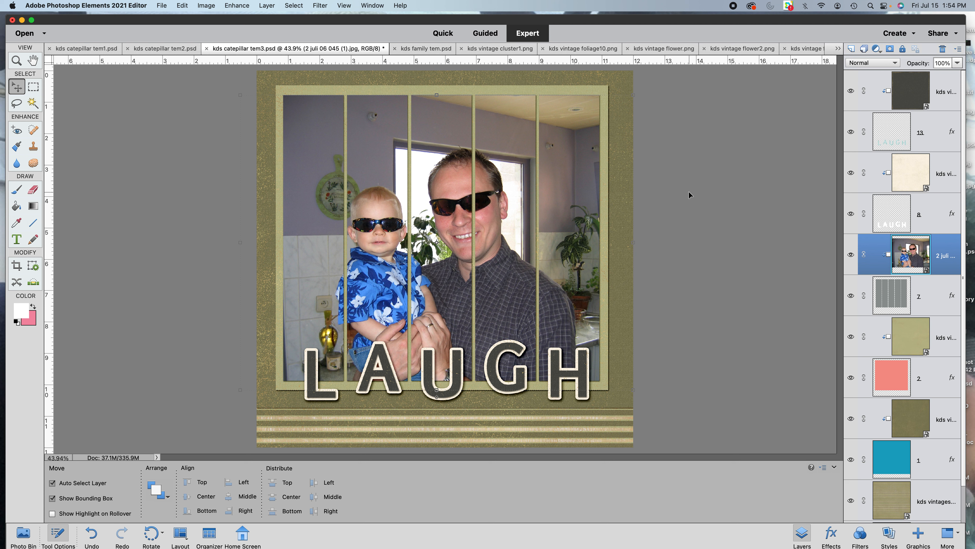
# Step: Undo the photo replacement back to the original family photo IMG_1563.jpg clipped to the five panels
pyautogui.click(98, 535)
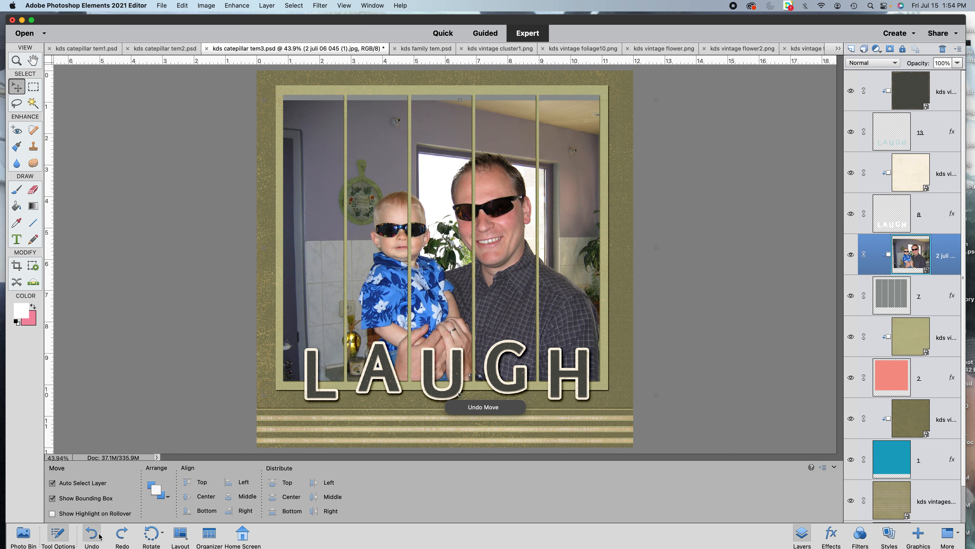
pyautogui.click(91, 534)
pyautogui.click(91, 534)
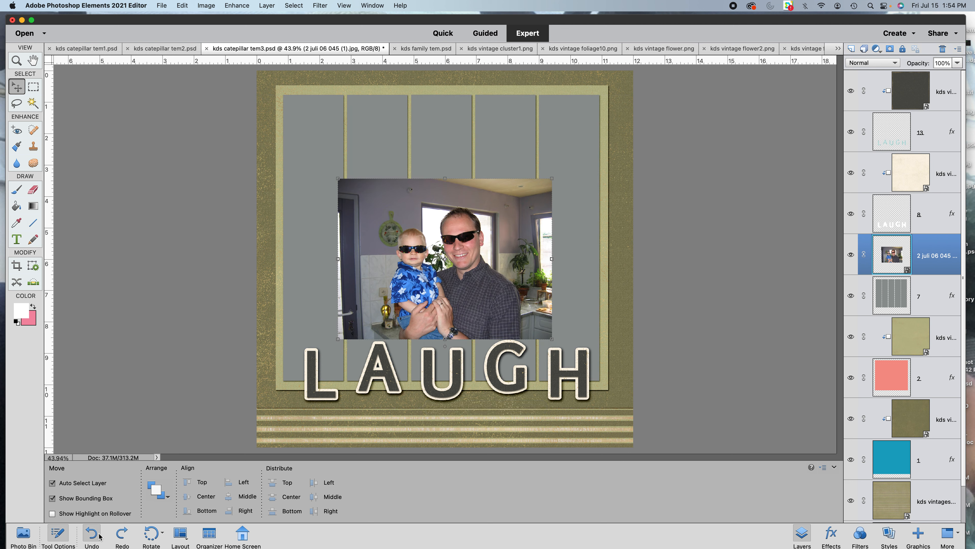
pyautogui.click(92, 534)
pyautogui.click(92, 535)
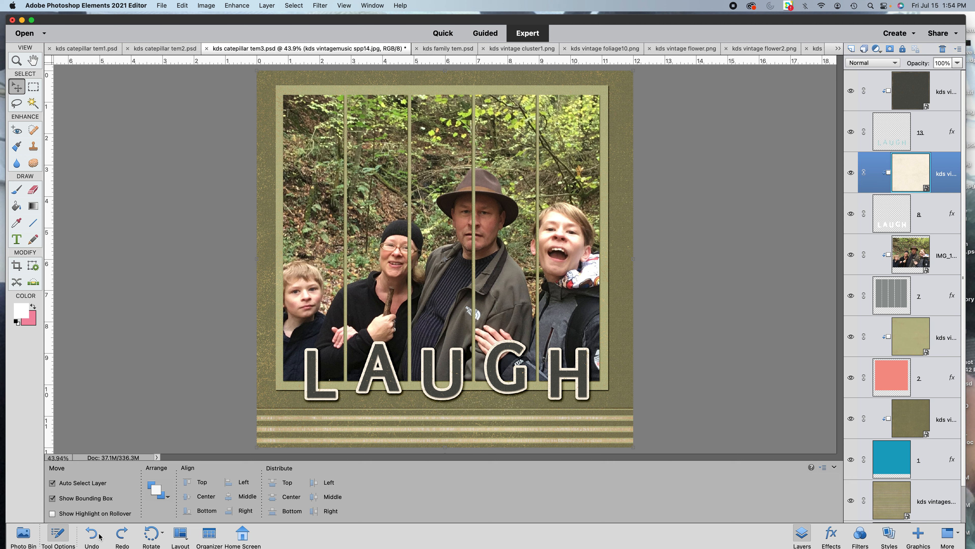